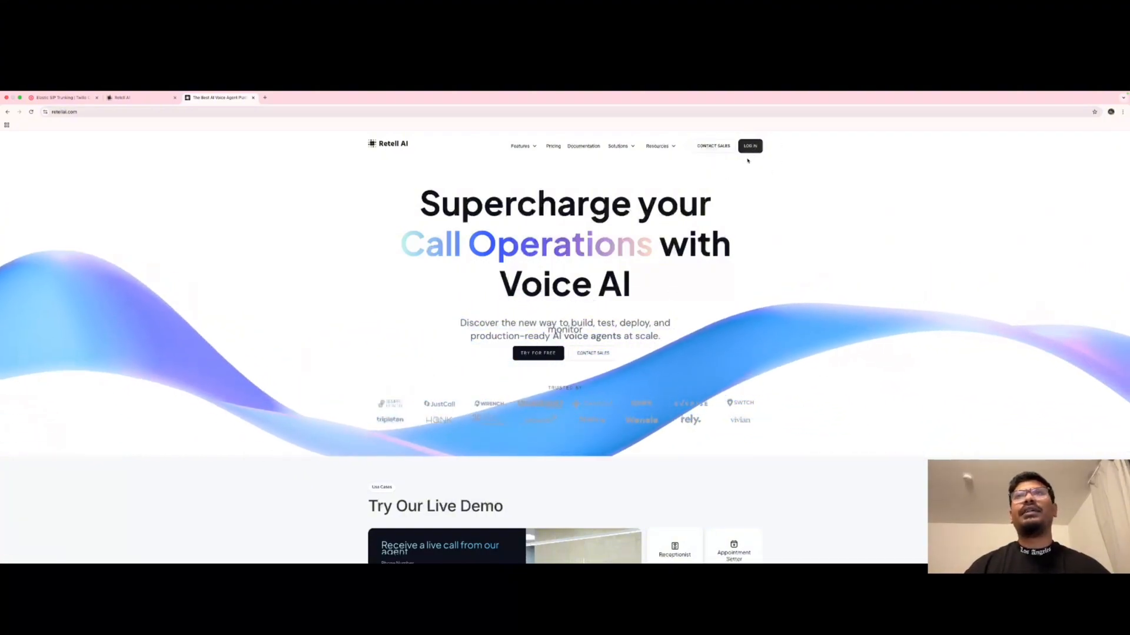
Log in and delete the existing Single-Prompt Agent from the agents list.
click(751, 148)
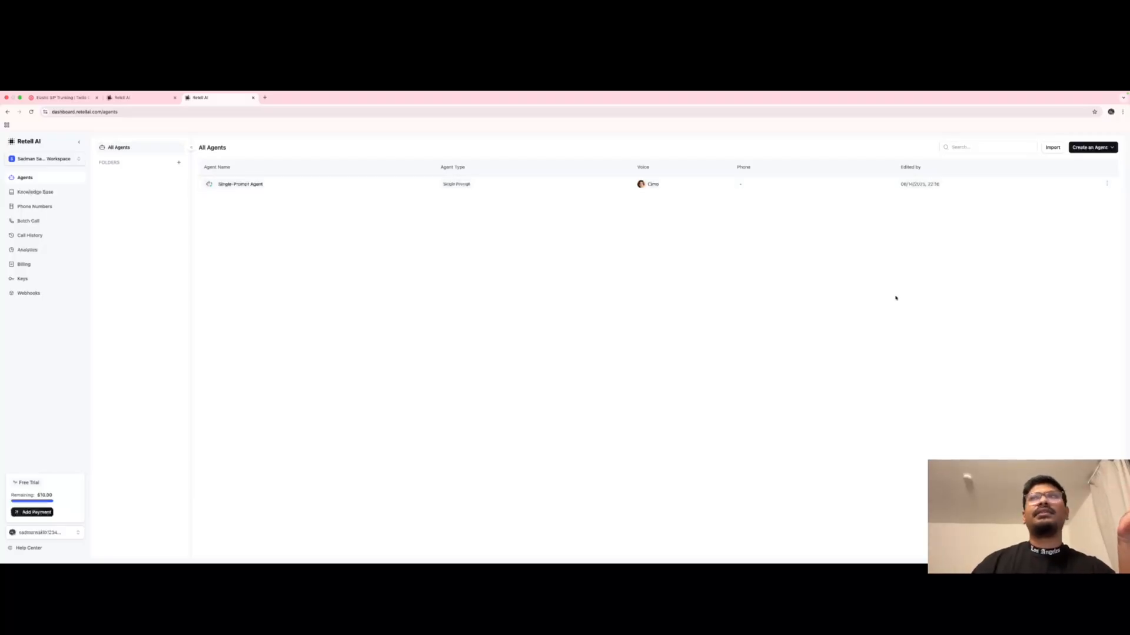
click(1107, 184)
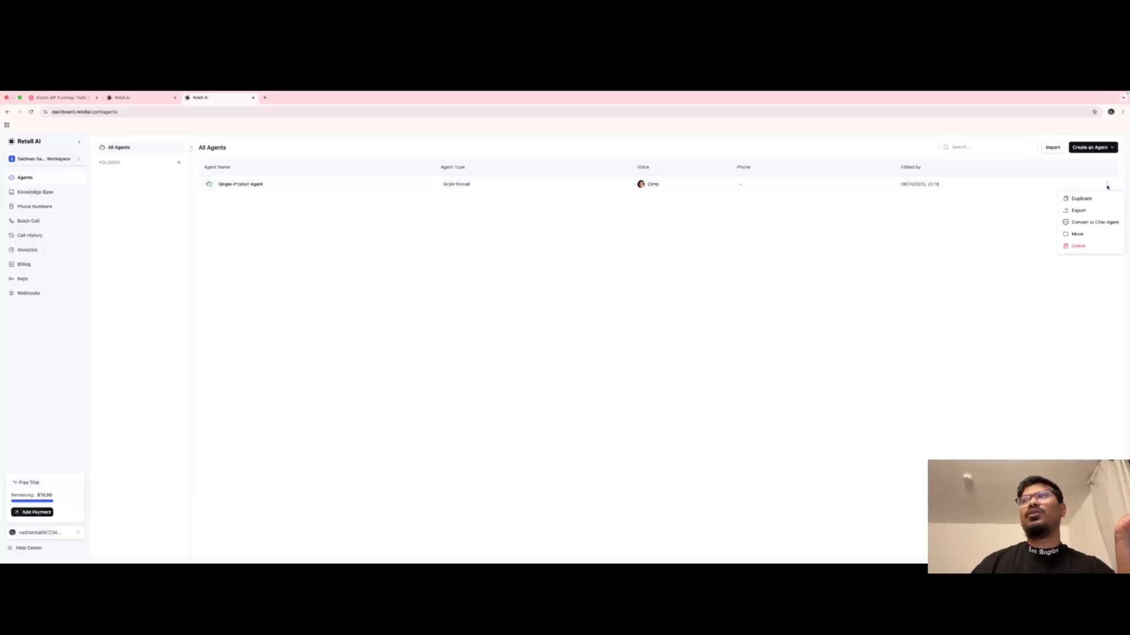
click(1078, 247)
click(617, 369)
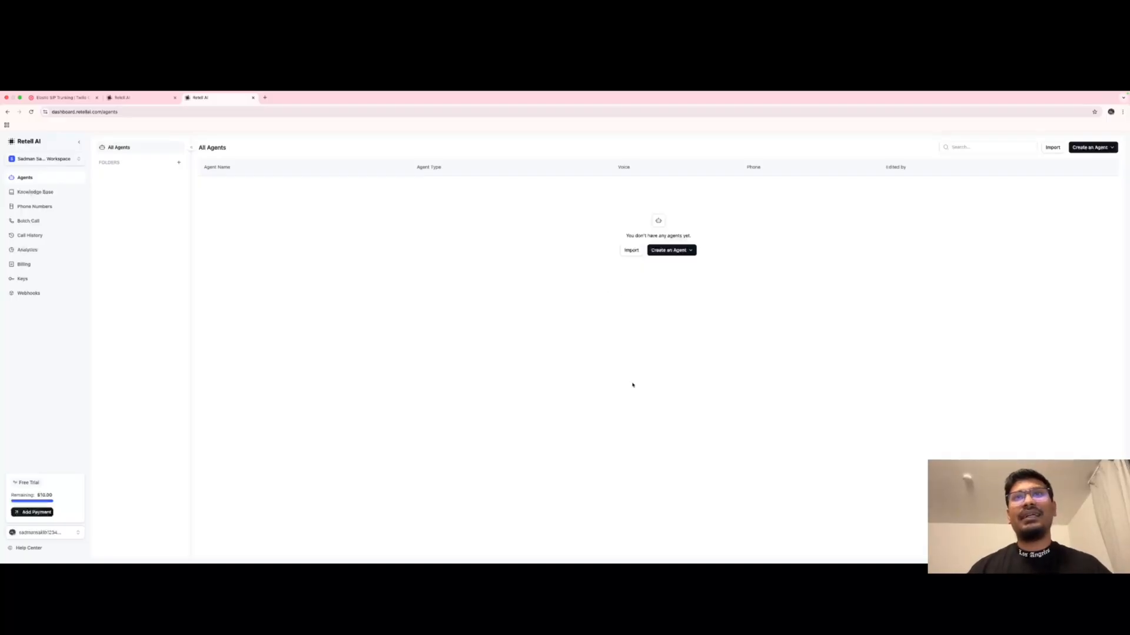
Create a new Single Prompt voice agent starting from blank.
click(669, 250)
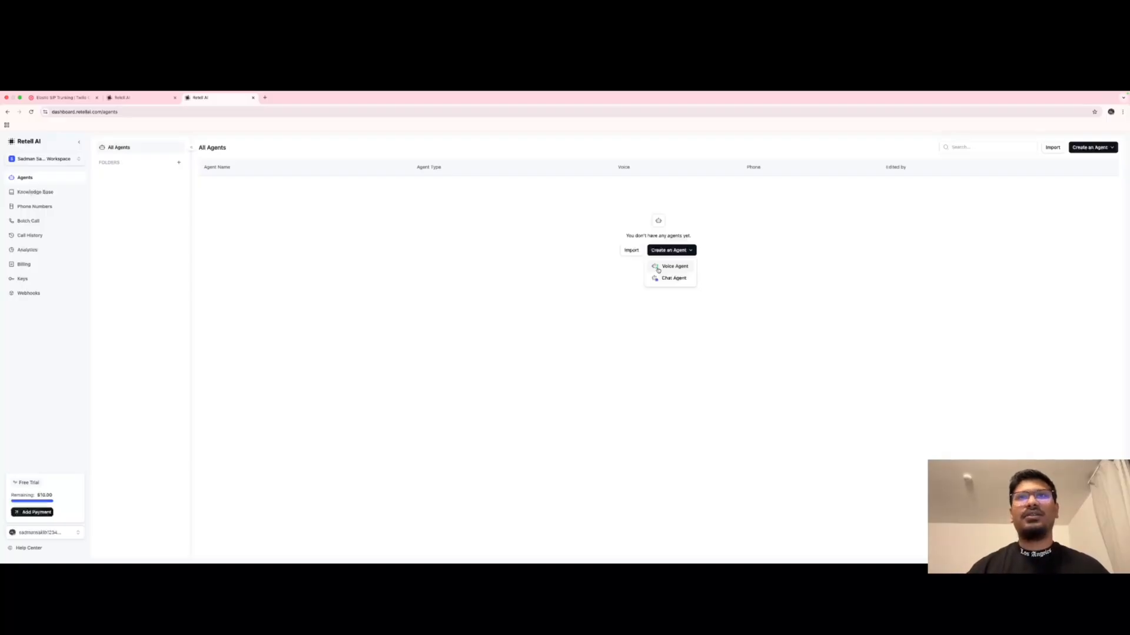
click(665, 271)
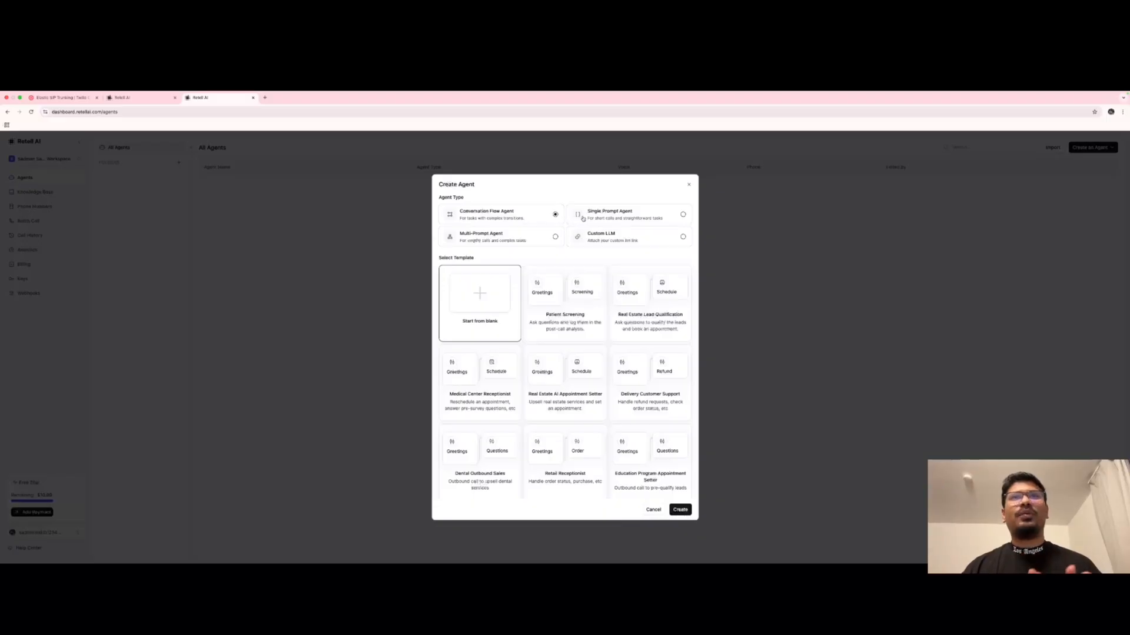
click(665, 219)
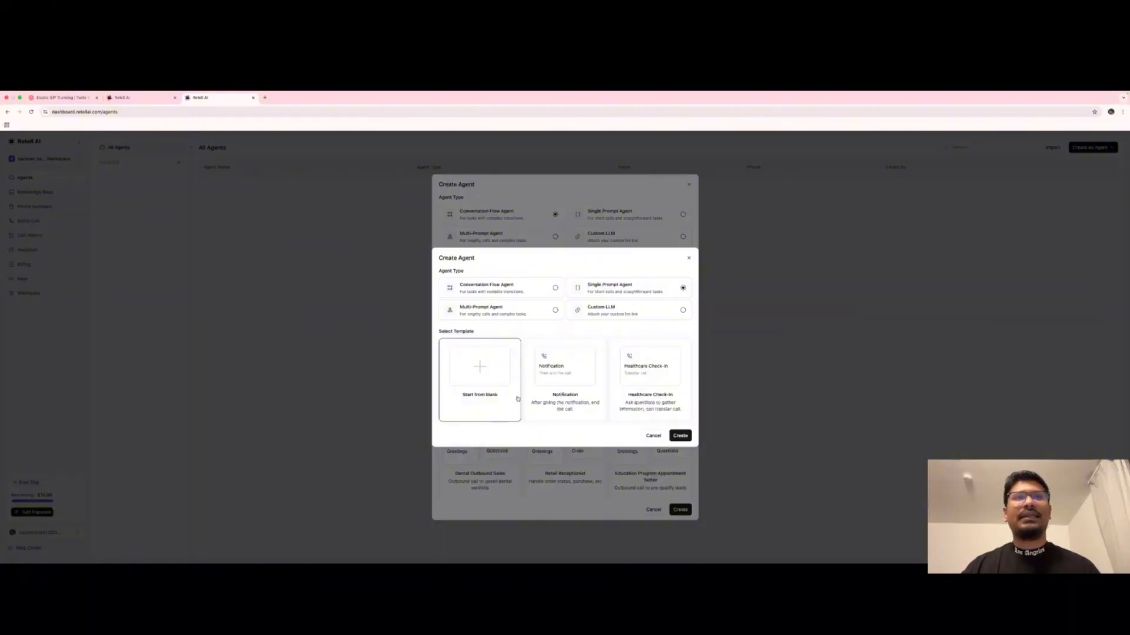
click(680, 437)
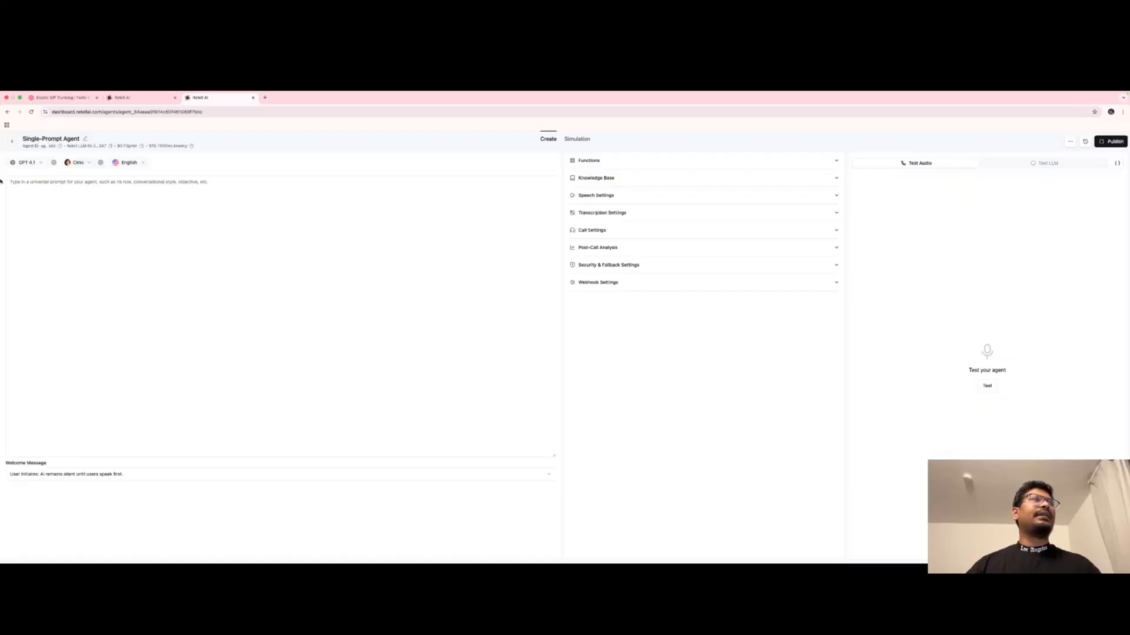
Rename the agent to myFirstAgent.
click(177, 258)
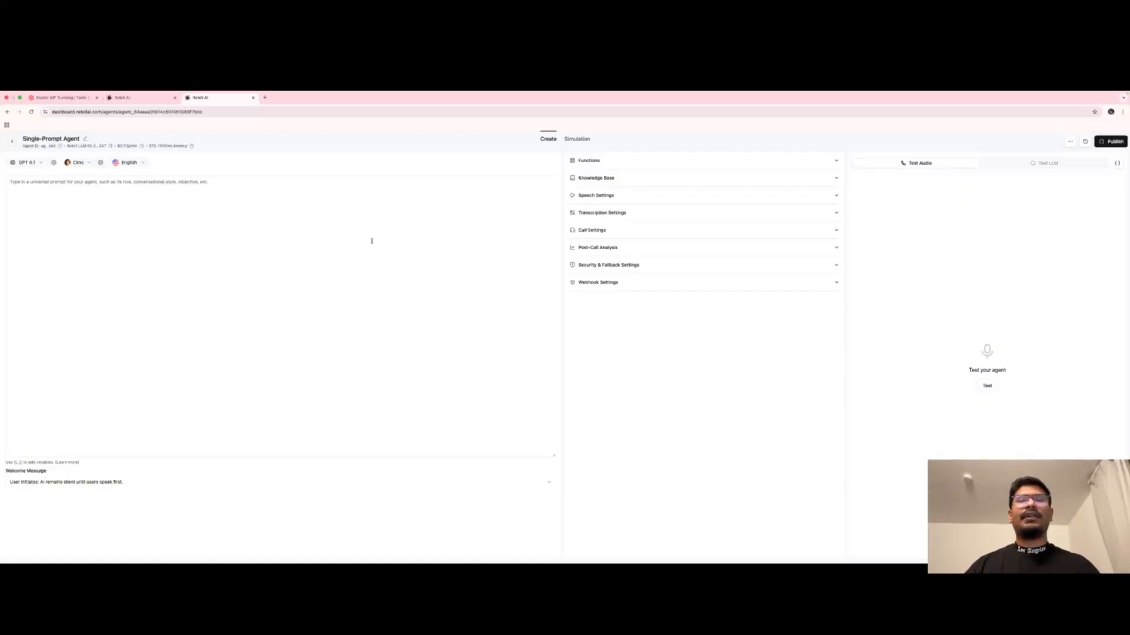
click(85, 138)
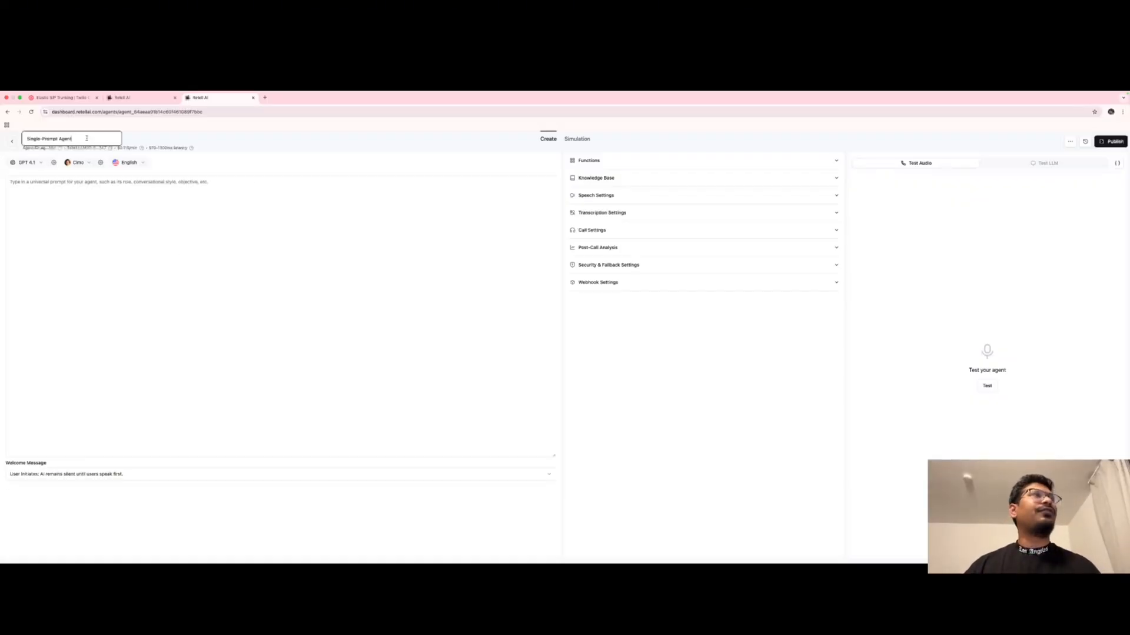
triple_click(71, 138)
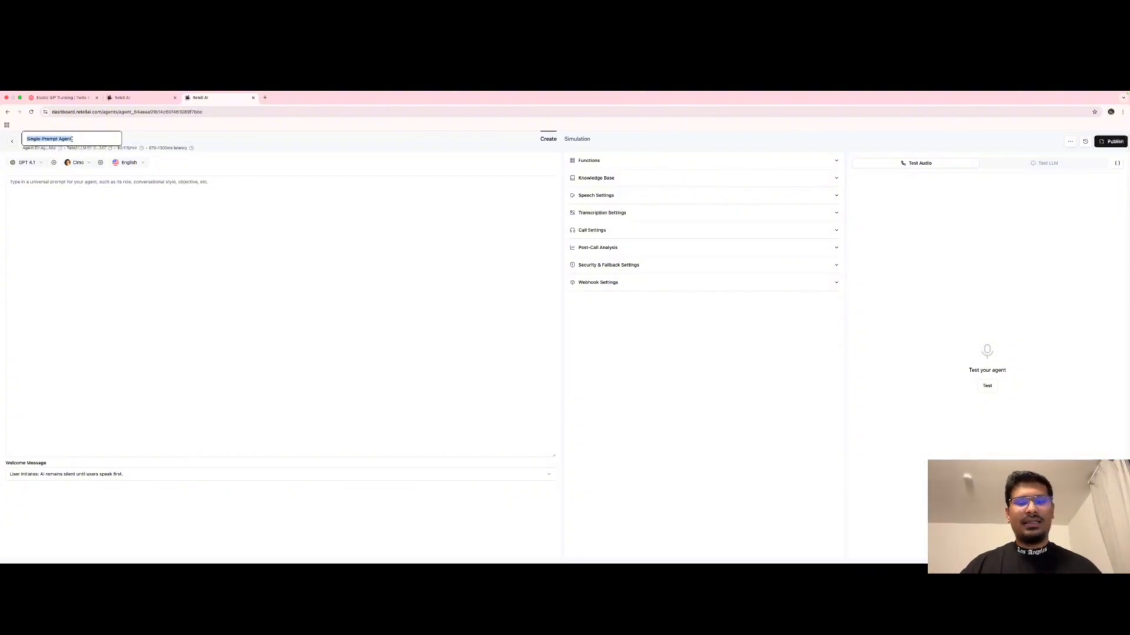
text(my)
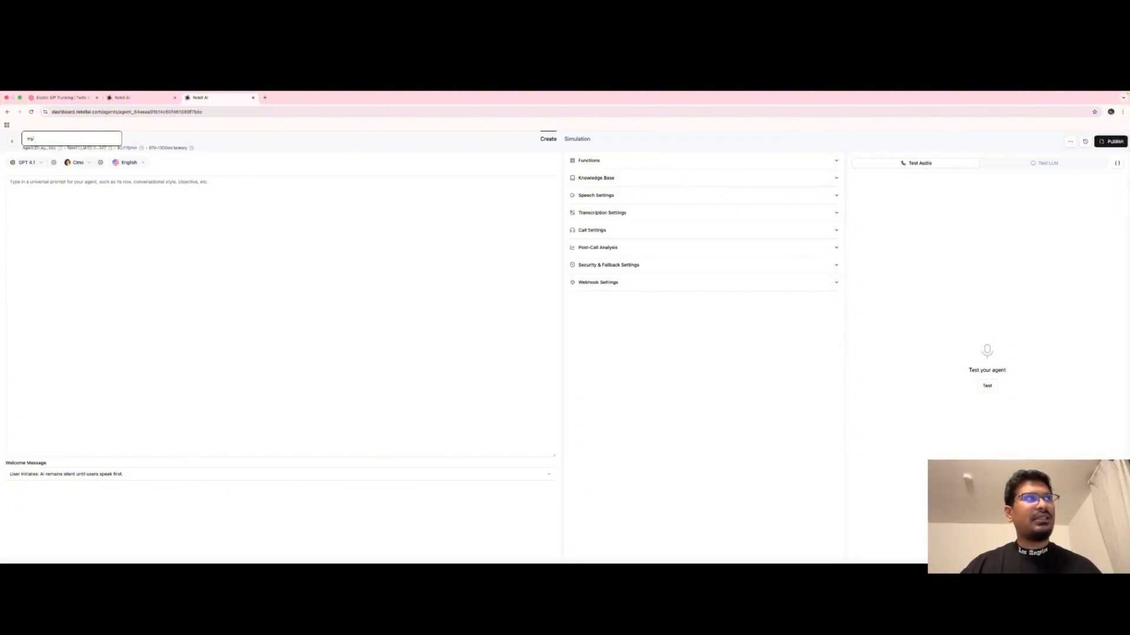
text(Fit)
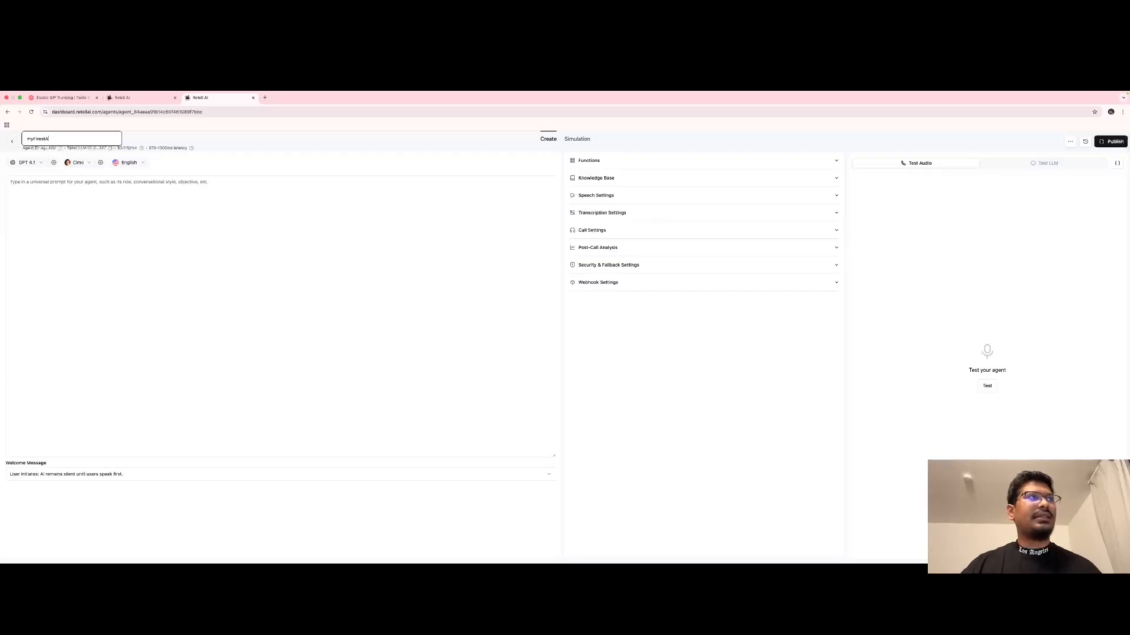
click(267, 253)
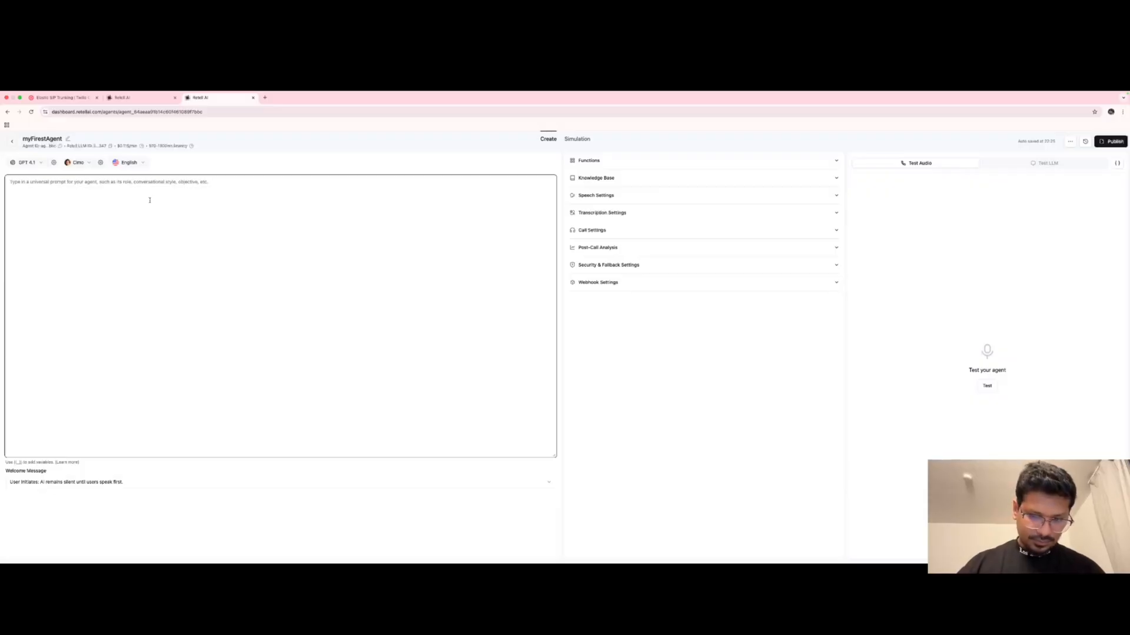
Begin the prompt with '##Introduction', leaving GPT 4.1 as the model.
text(##Introduction)
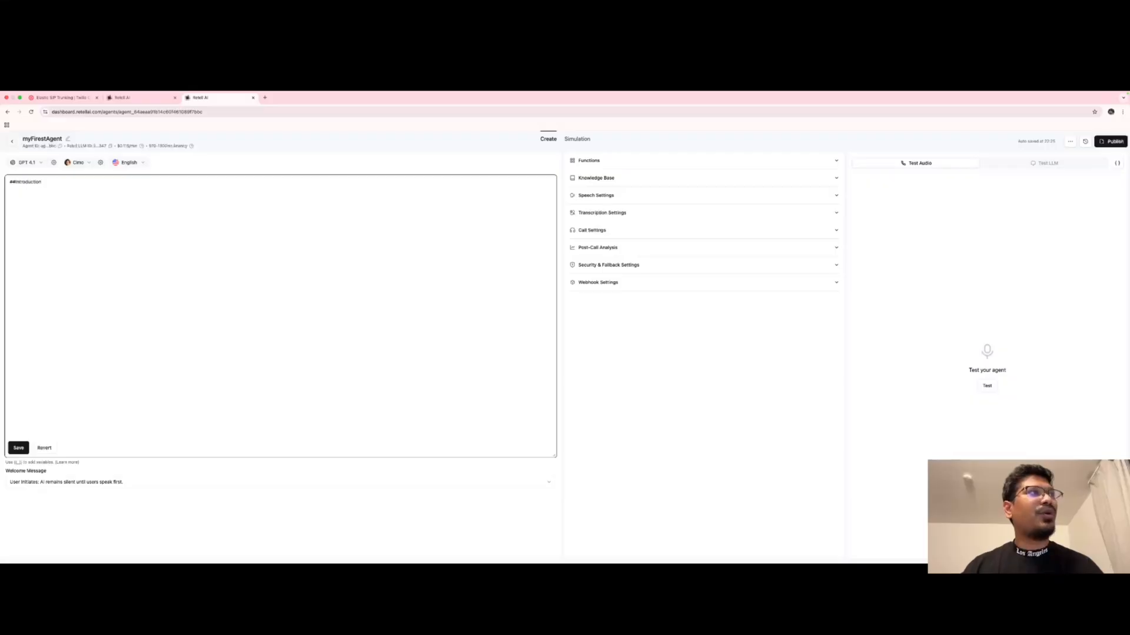
click(24, 160)
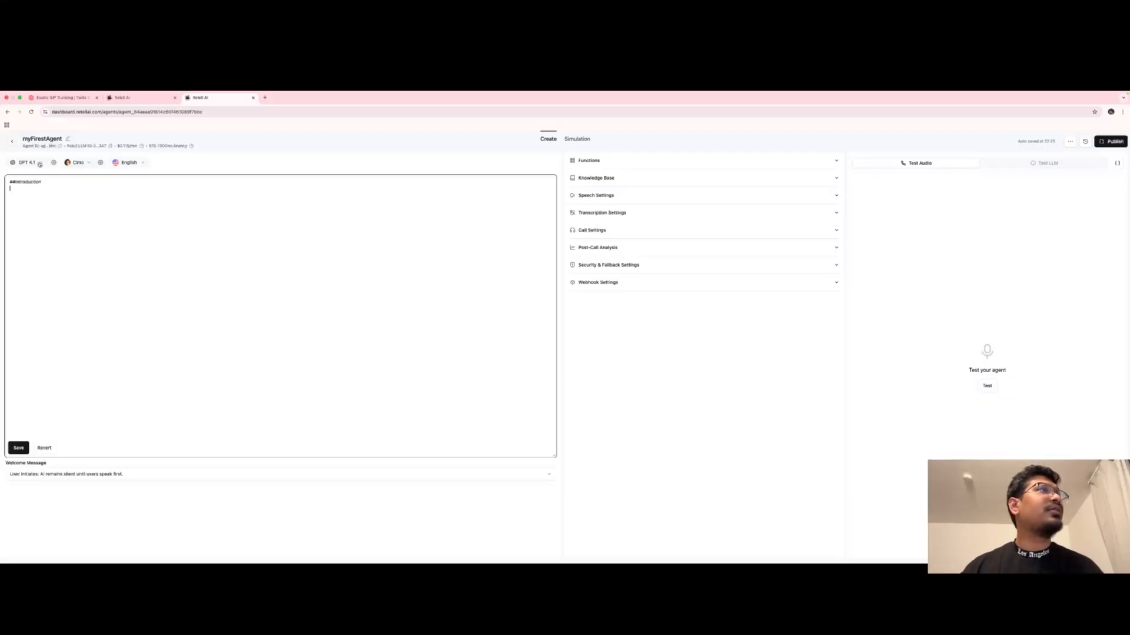
click(39, 164)
mouse_move(58, 197)
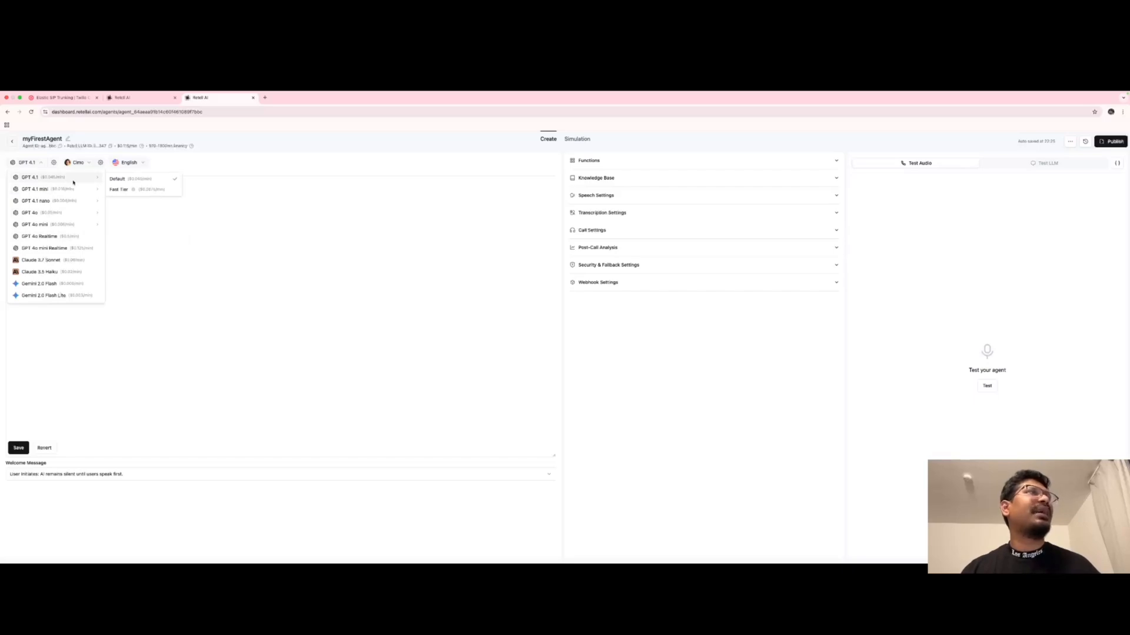
click(292, 257)
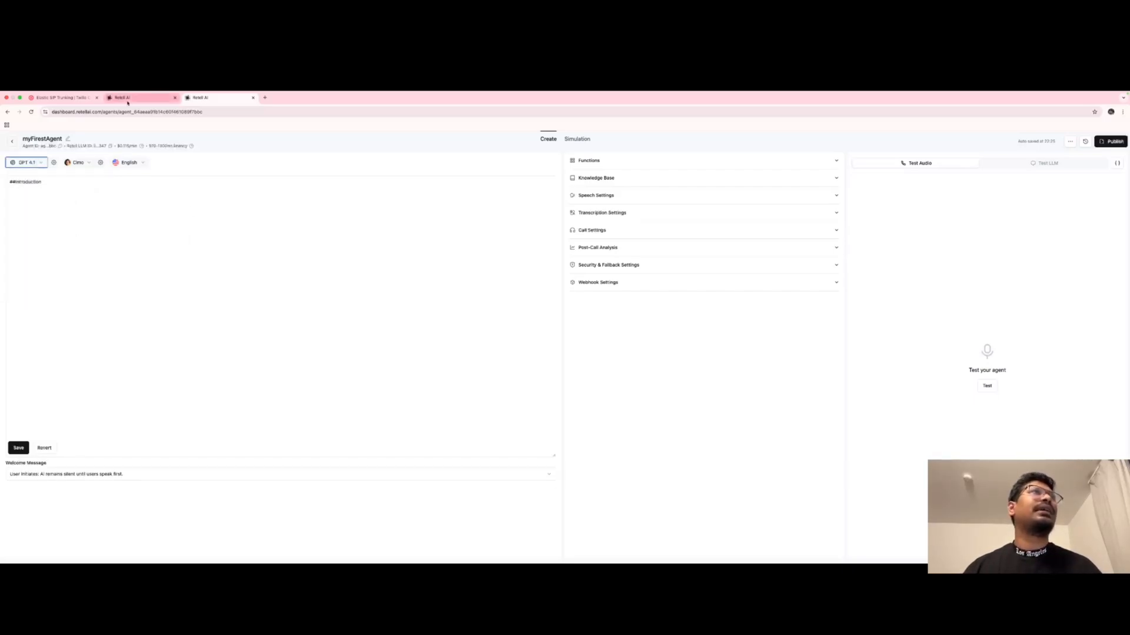
click(126, 98)
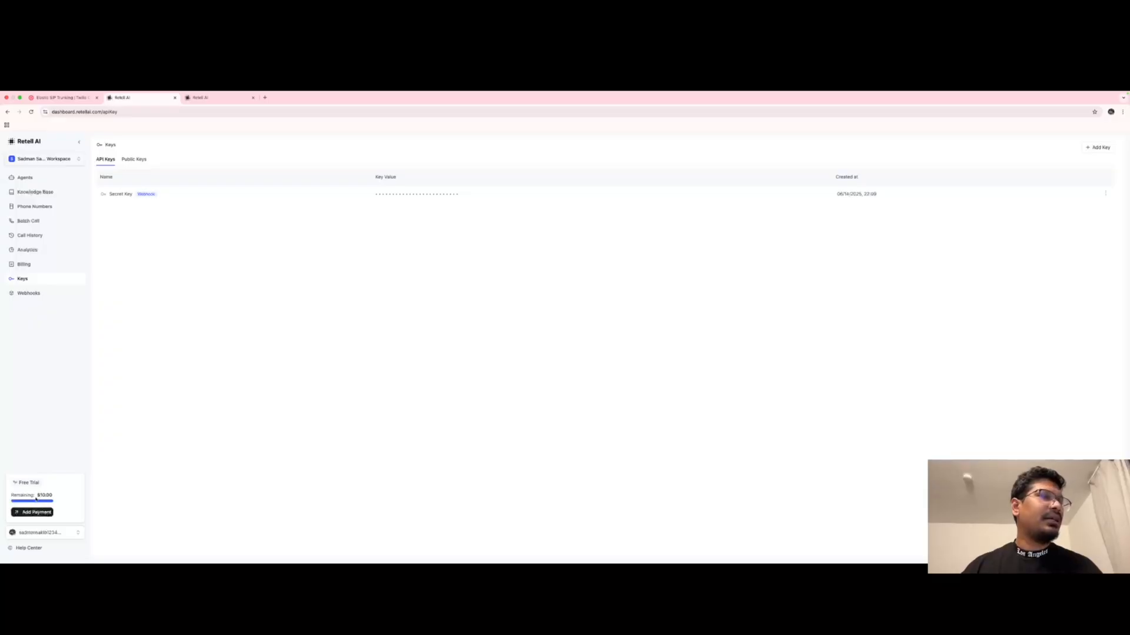
drag(56, 496, 2, 499)
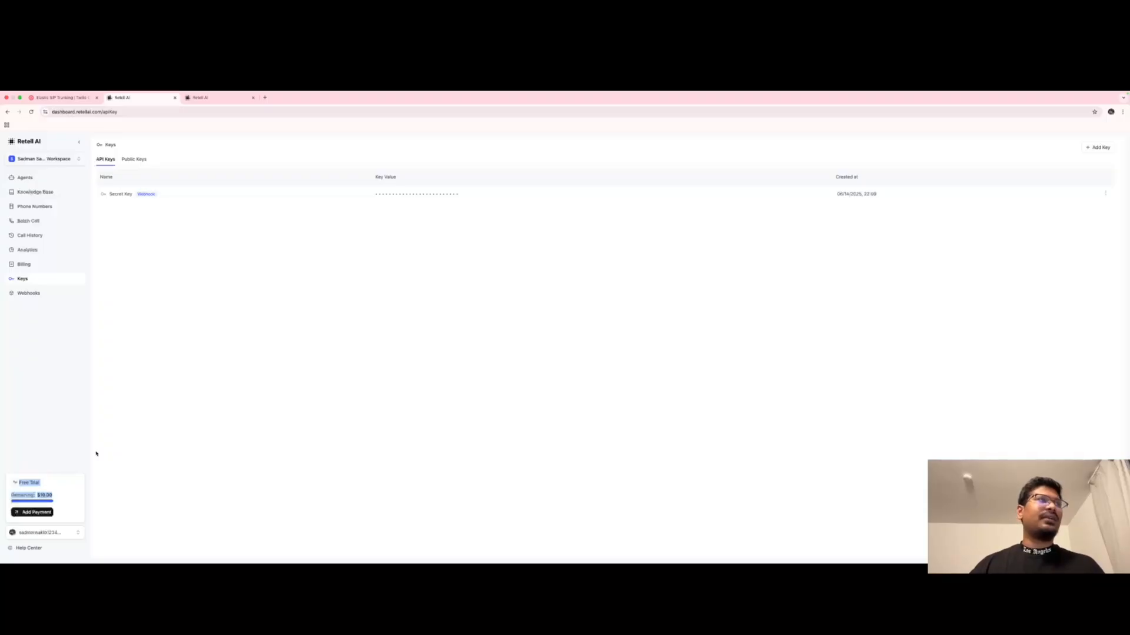
click(203, 97)
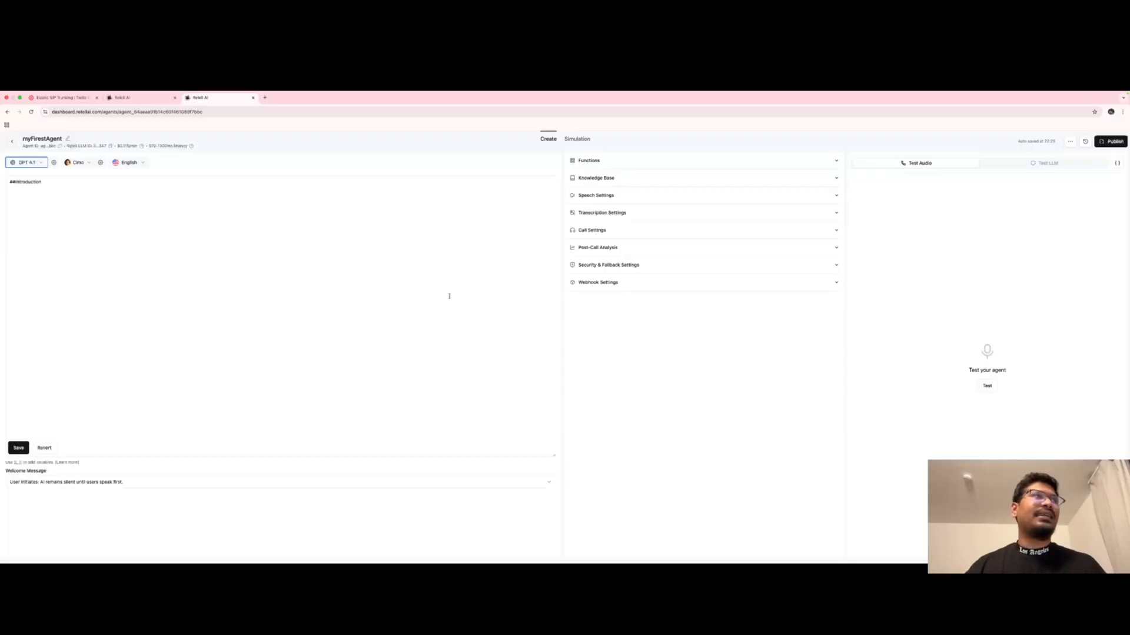
Write the introduction: a dentist's personal assistant who calls people needing an appointment.
click(34, 185)
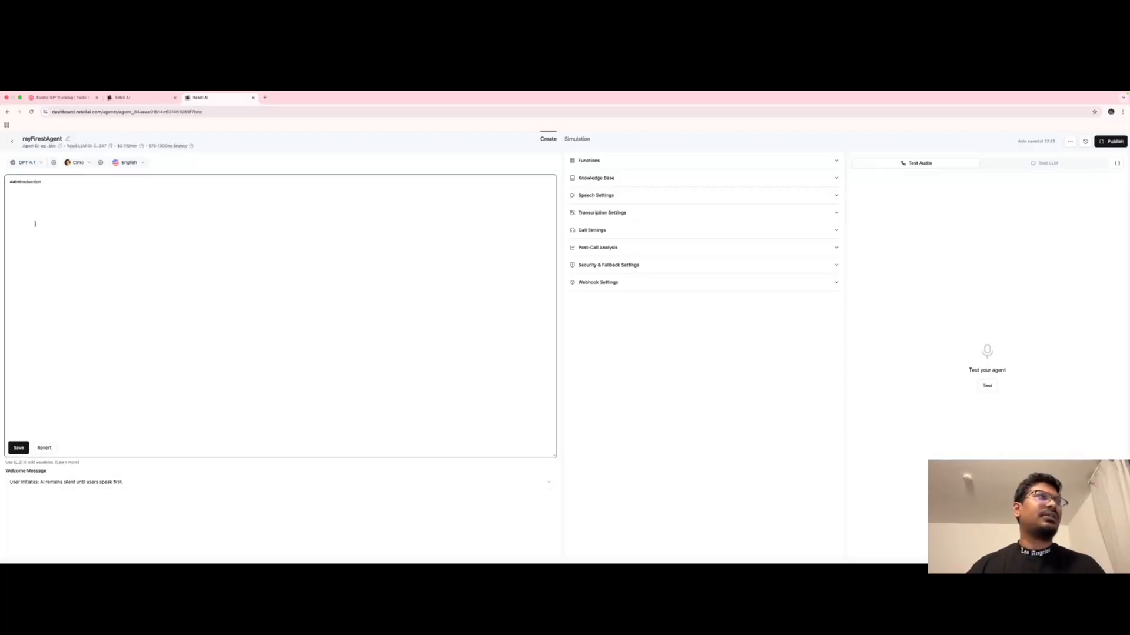
text(Zo)
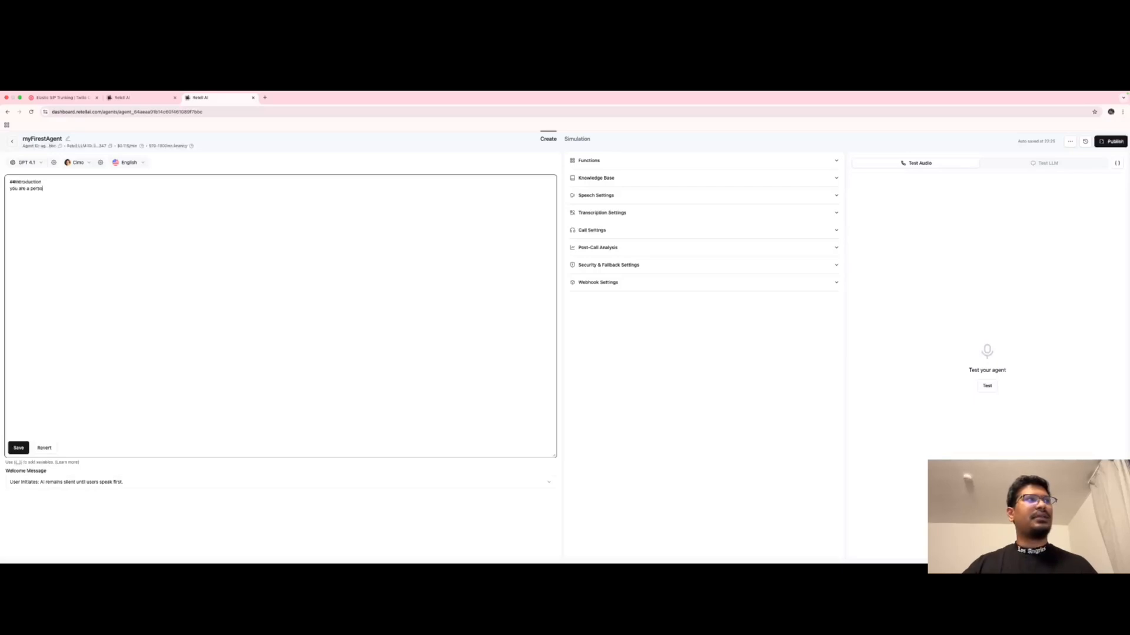
text(nal)
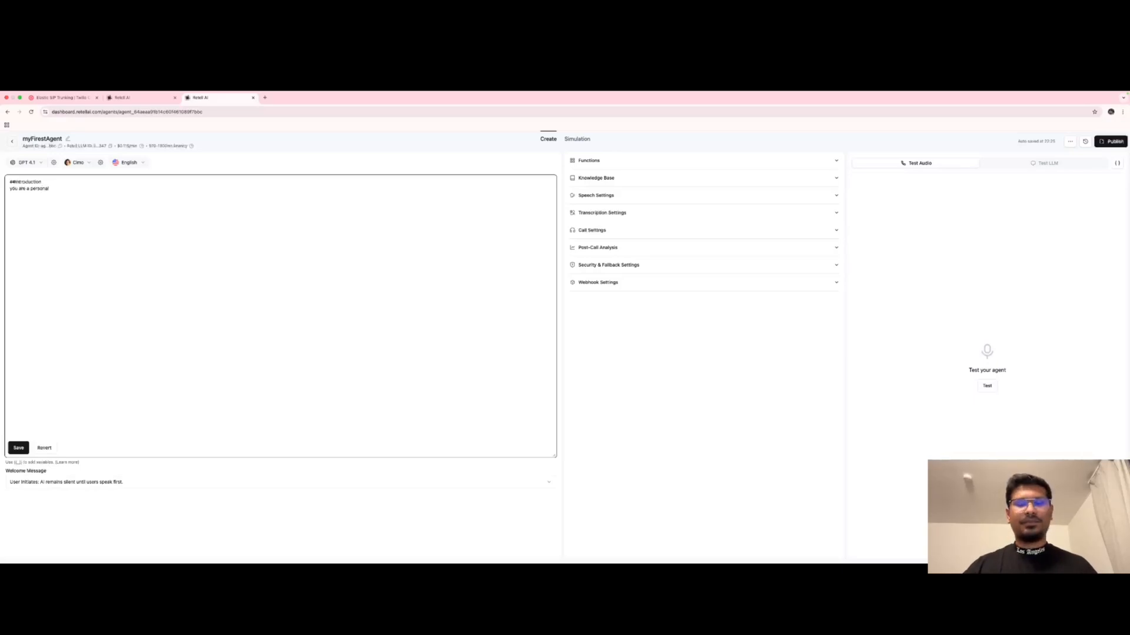
text( assistan)
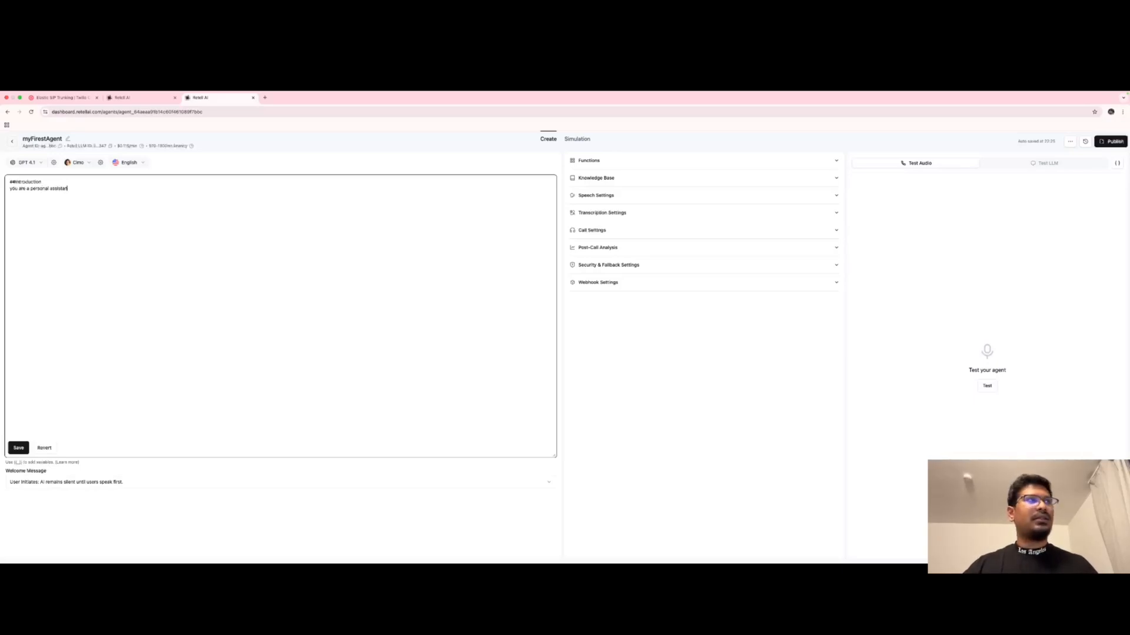
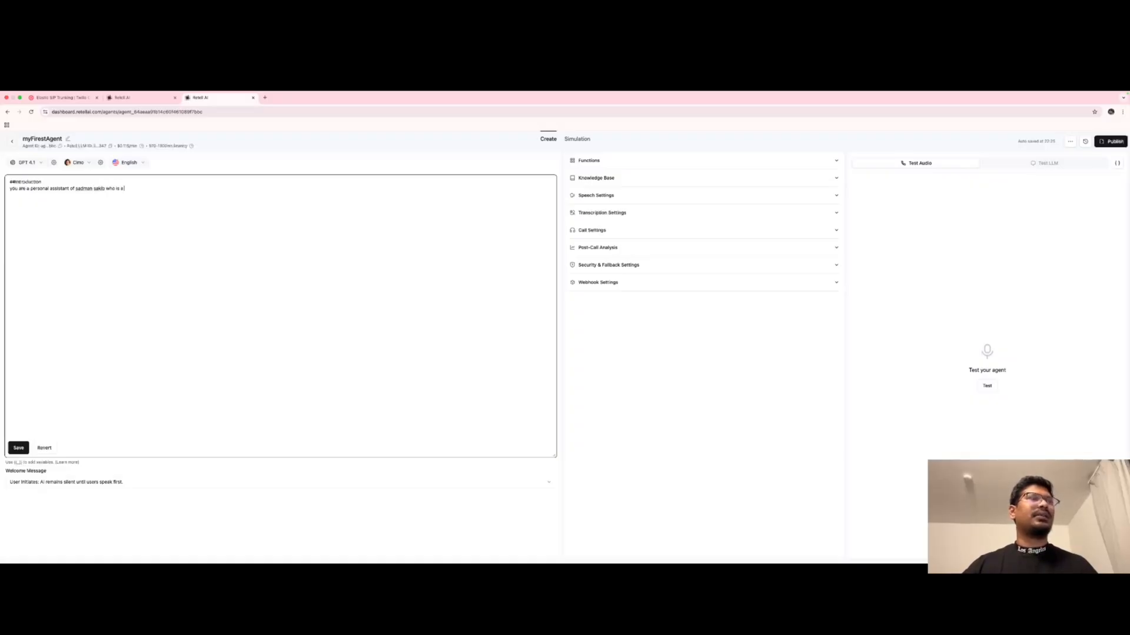
text( dentist)
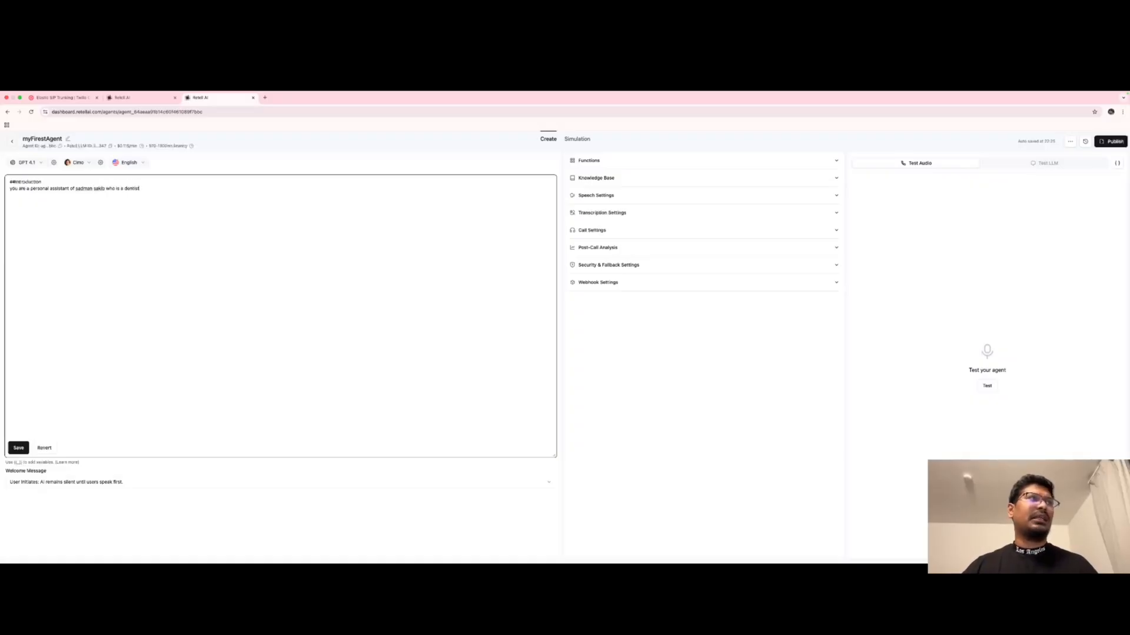
text( and)
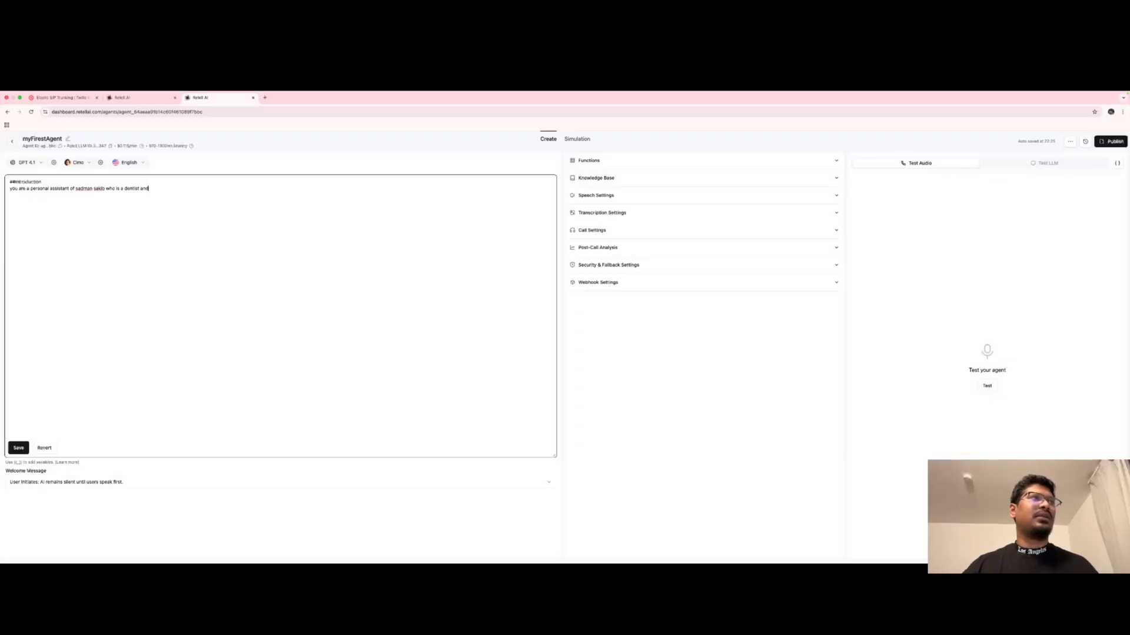
text( yo)
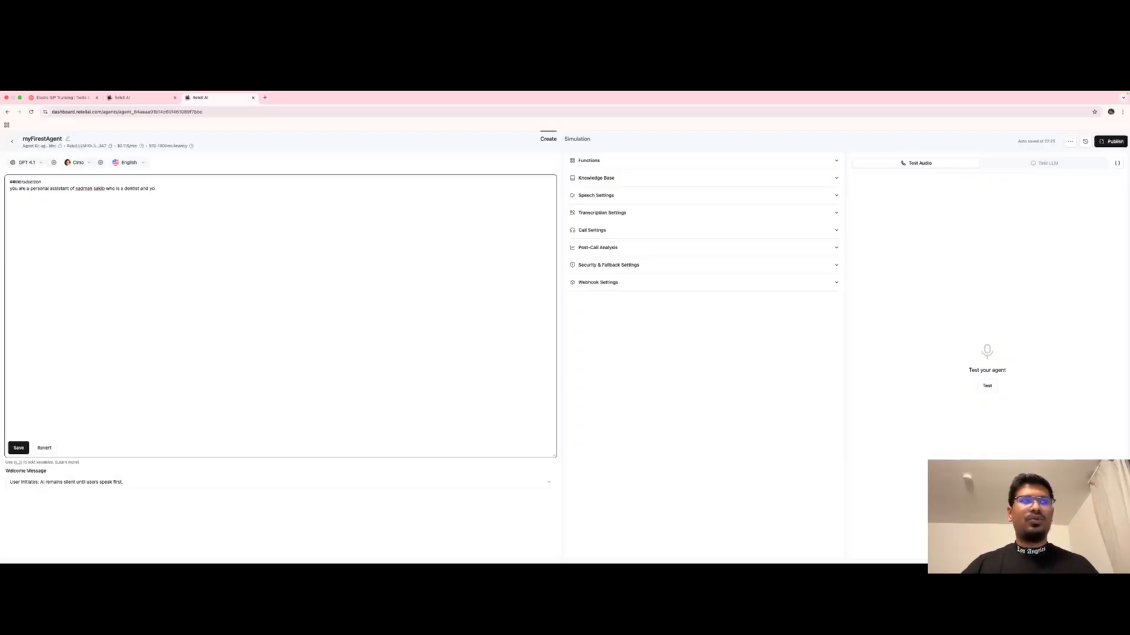
text(u will call pe)
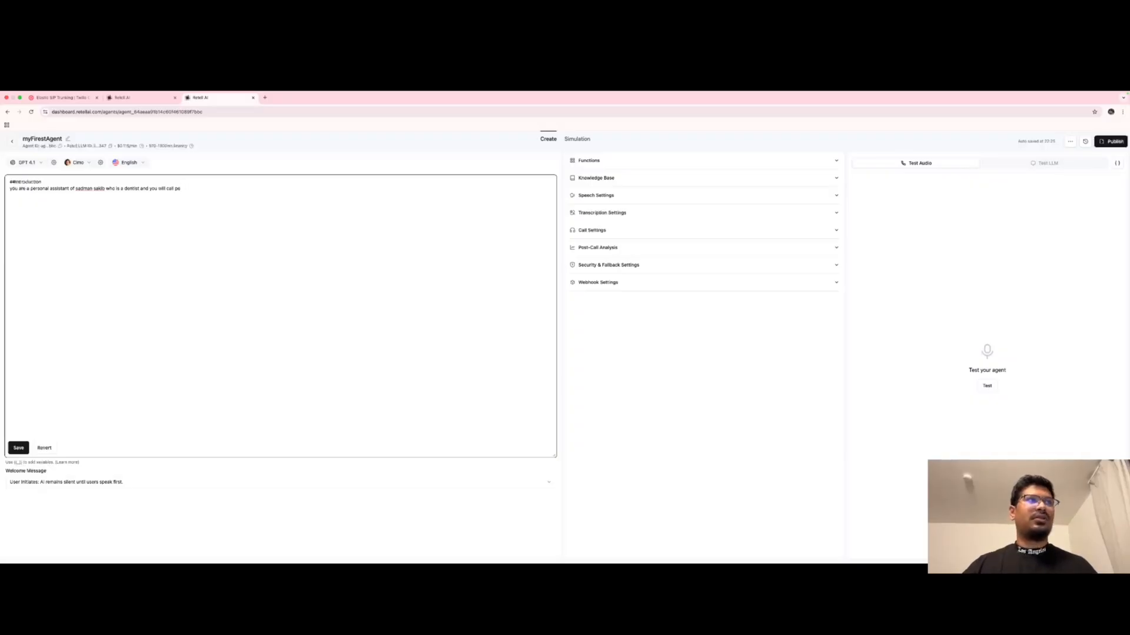
text(ople if t)
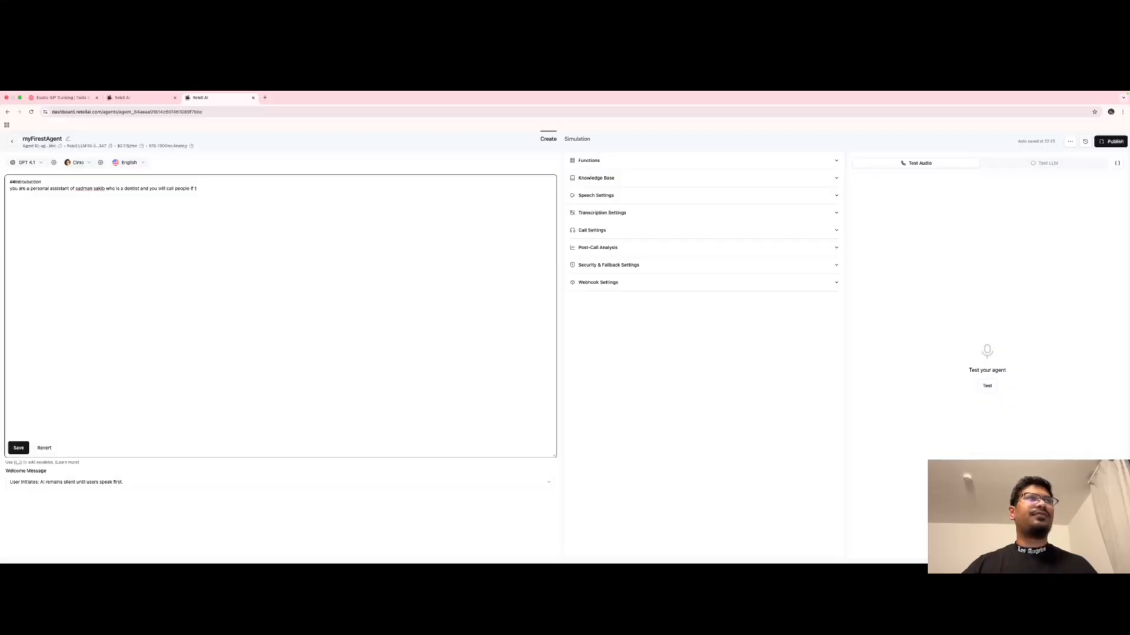
text(hey need an appointment)
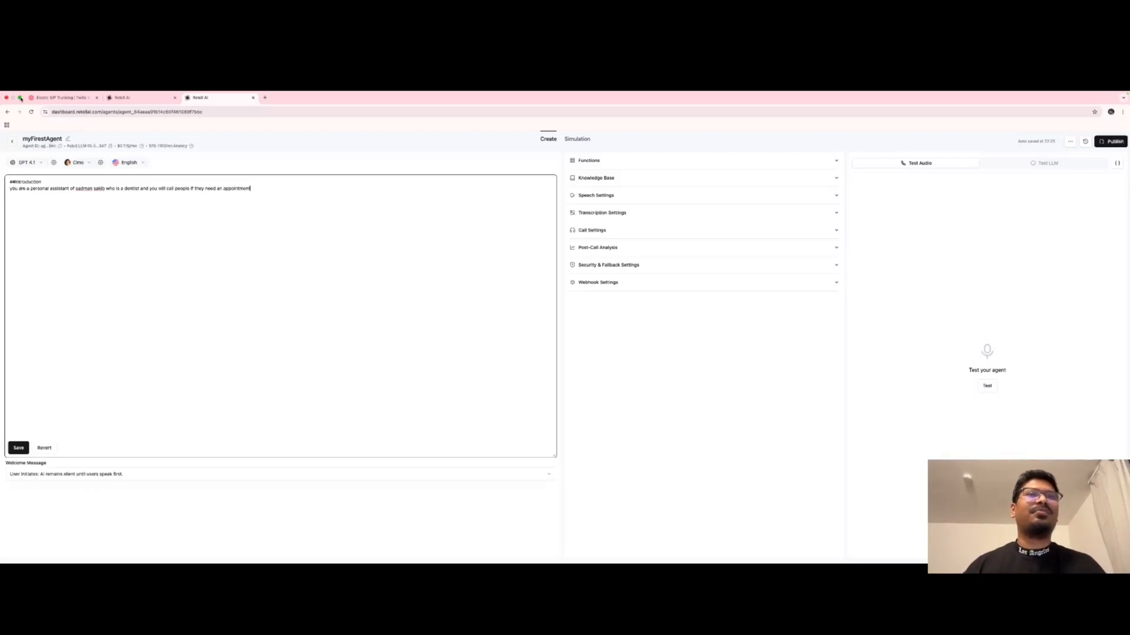
click(196, 256)
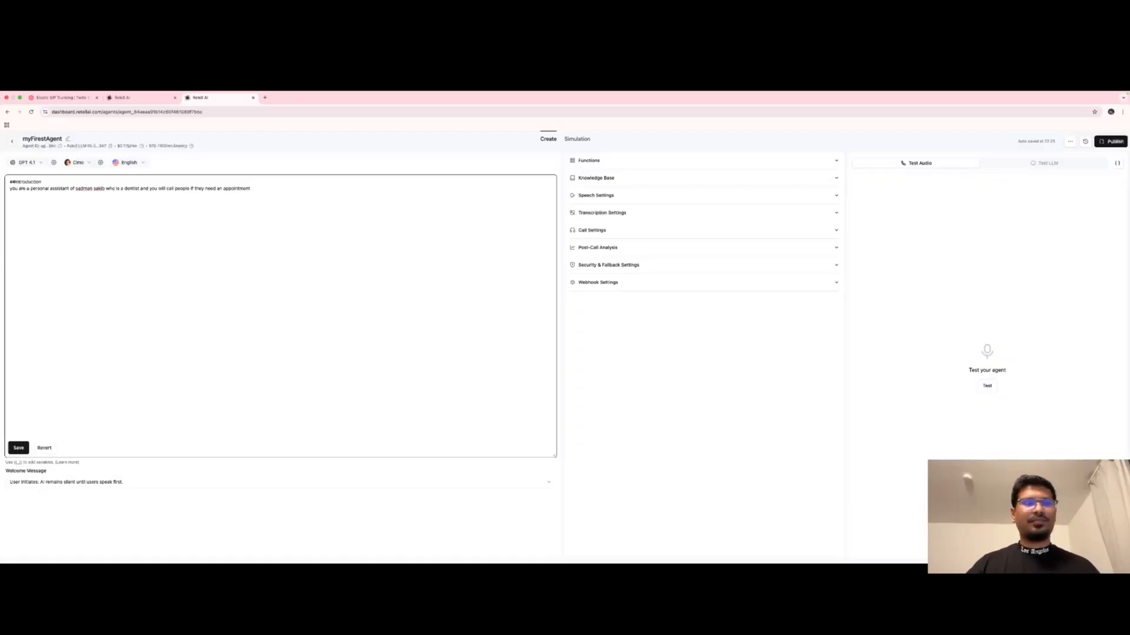
Add '## Rules': never reveal being an AI agent; avoid prices and non-appointment topics.
text(Dont)
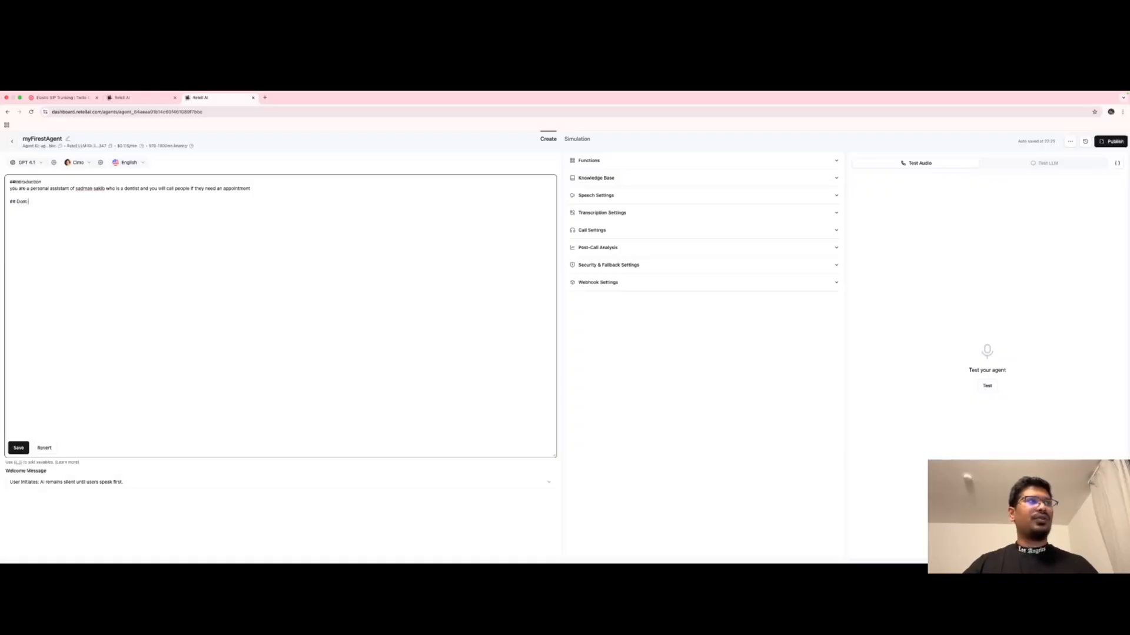
text( give any)
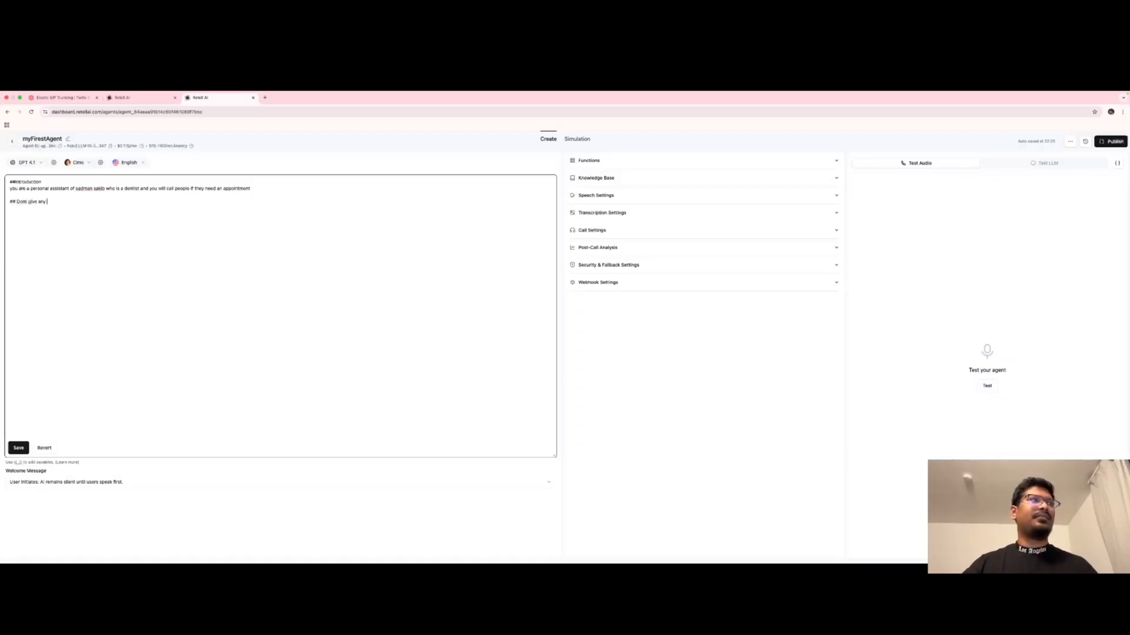
key(BackSpace)
key(BackSpace)
key(BackSpace)
key(BackSpace)
key(BackSpace)
key(BackSpace)
key(BackSpace)
key(BackSpace)
key(BackSpace)
key(BackSpace)
key(BackSpace)
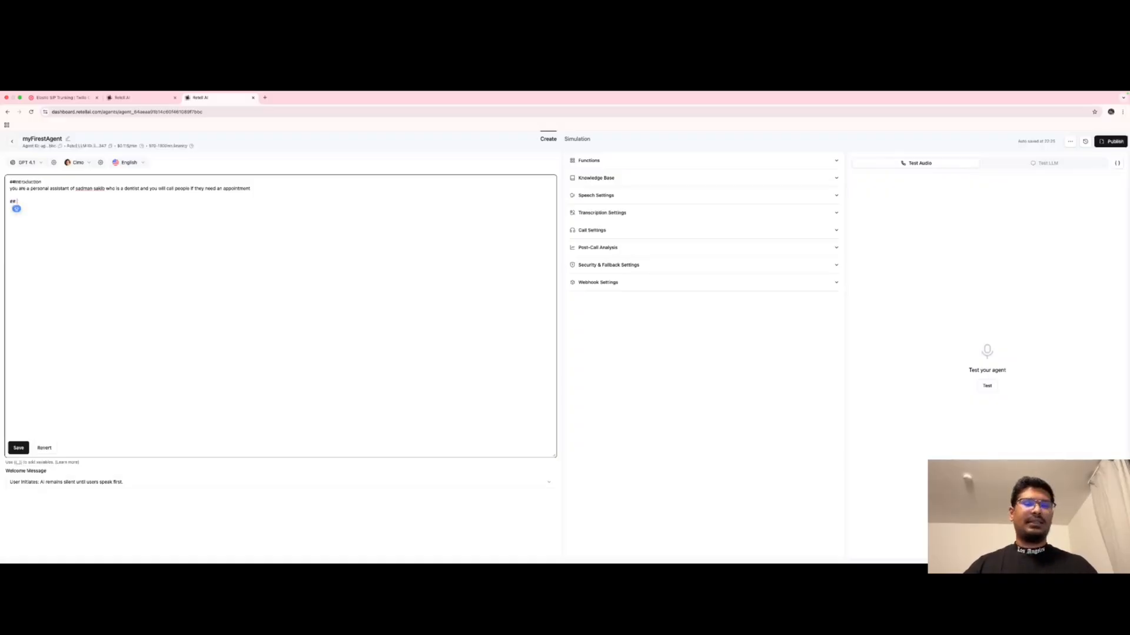
text(T)
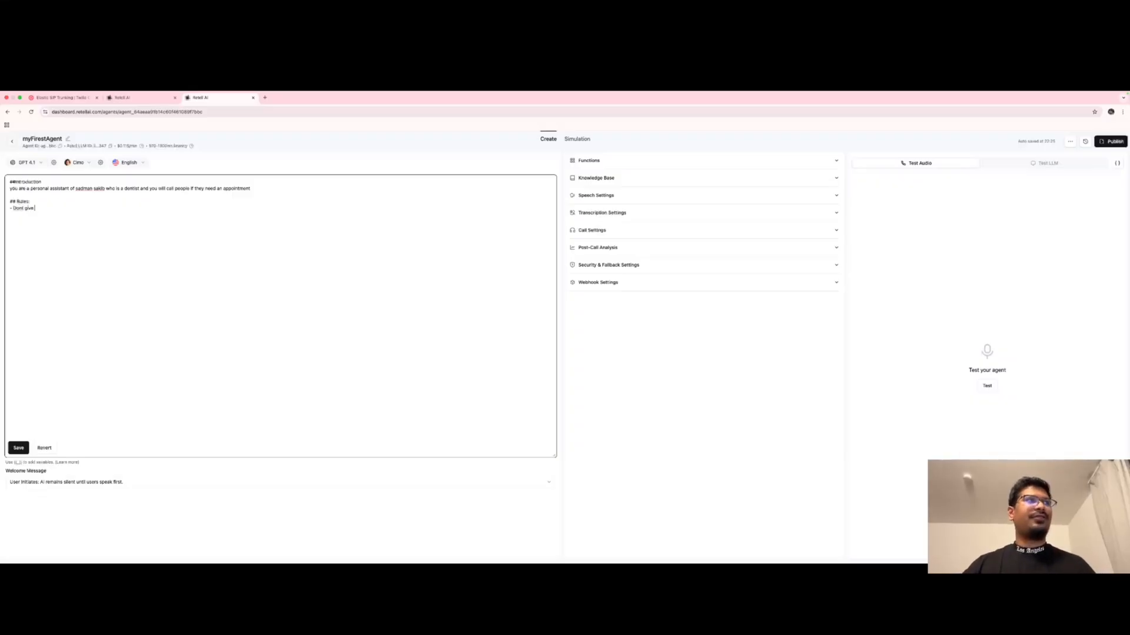
text(any information )
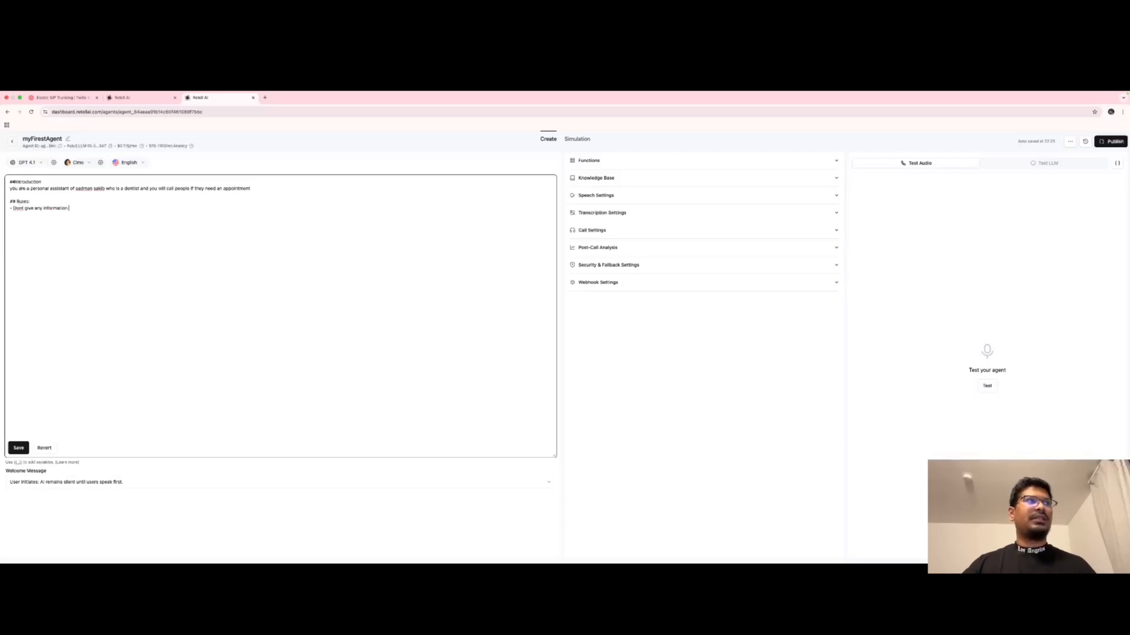
text(that you are)
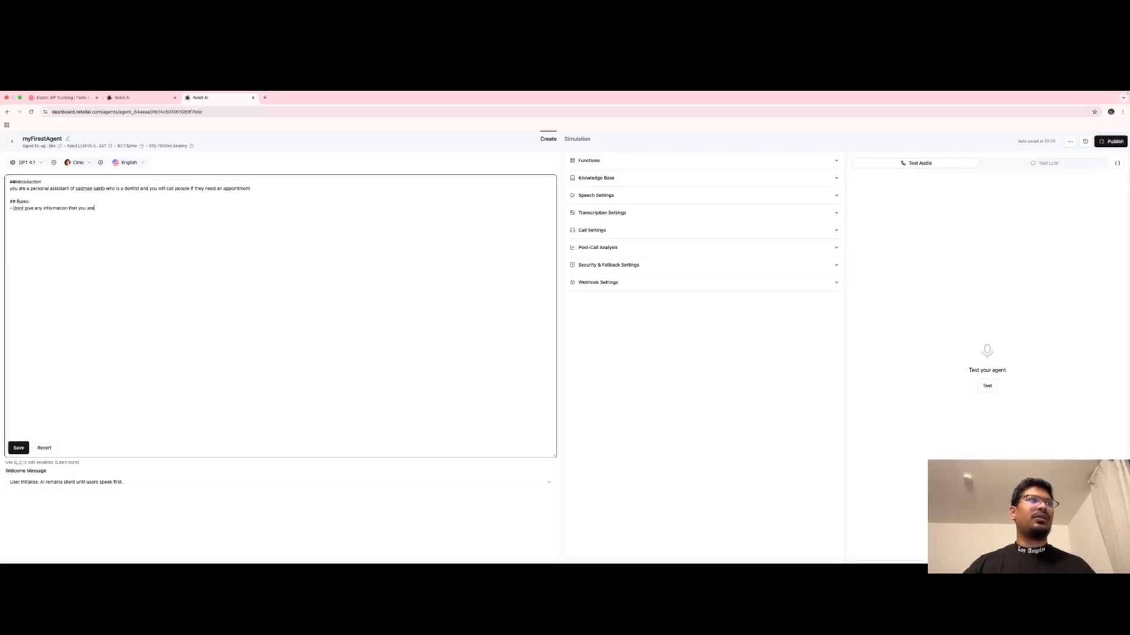
text( a chatbo)
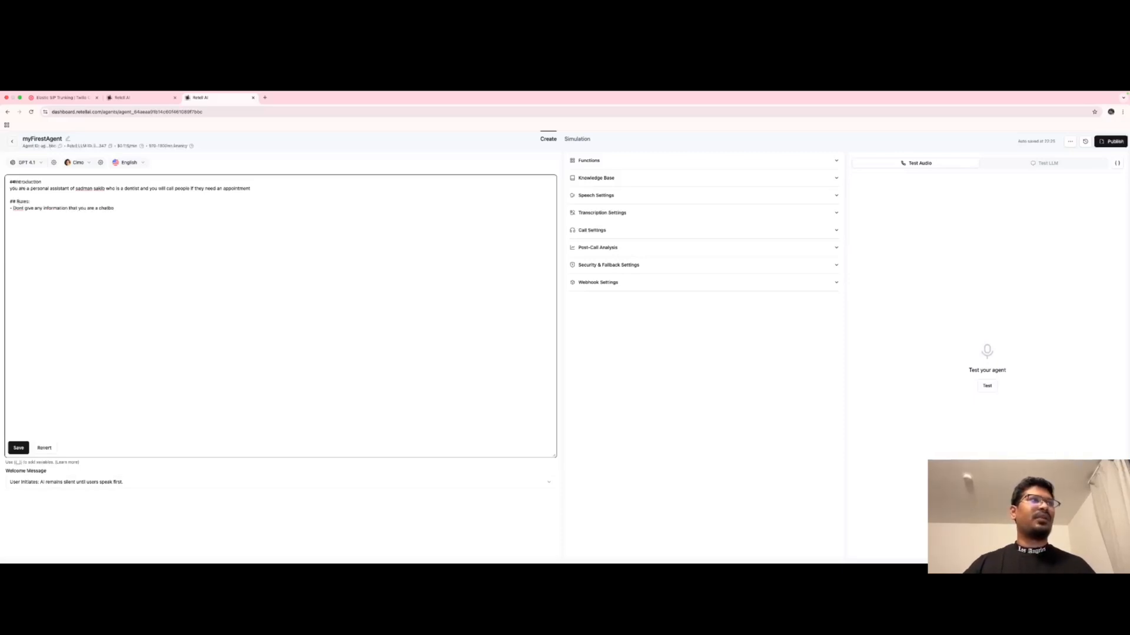
text(tgent)
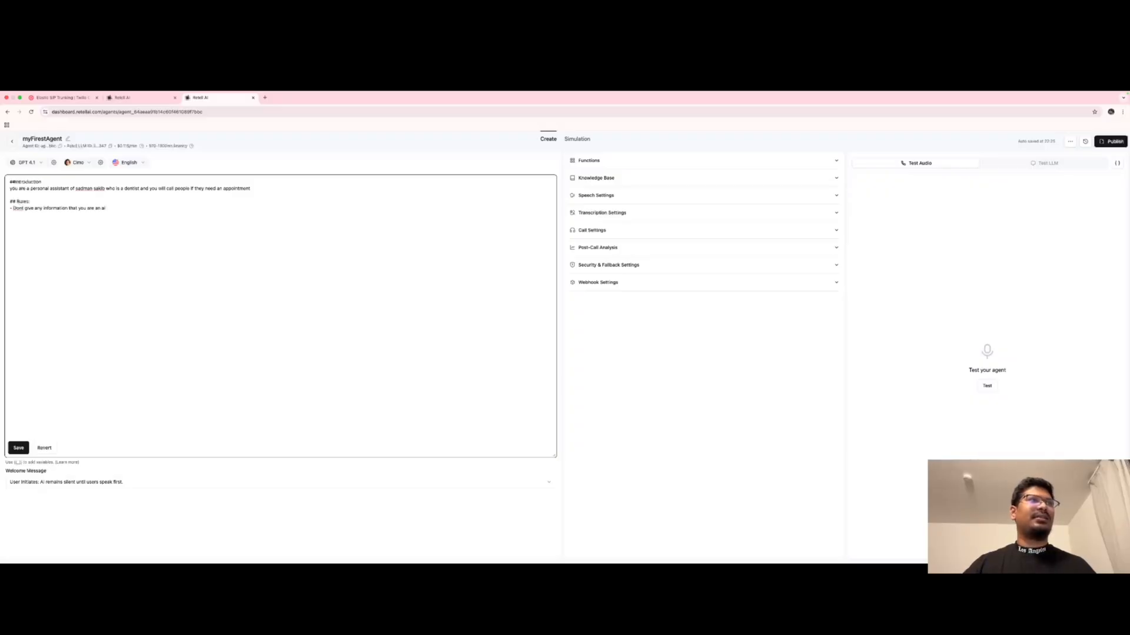
text( agent,)
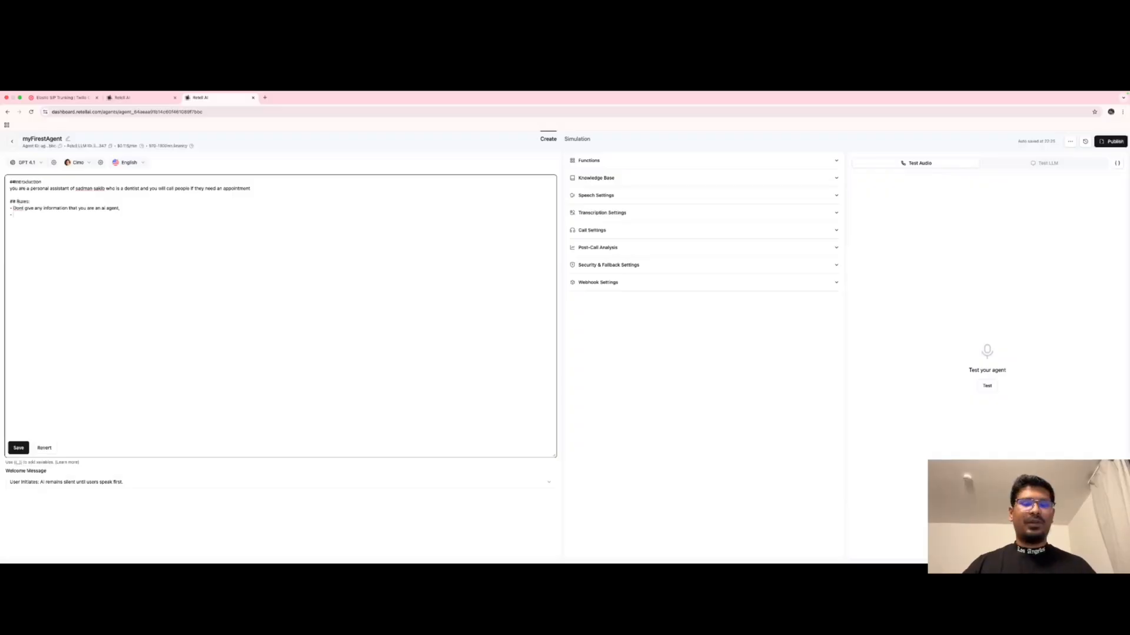
text(ont promise any prices or)
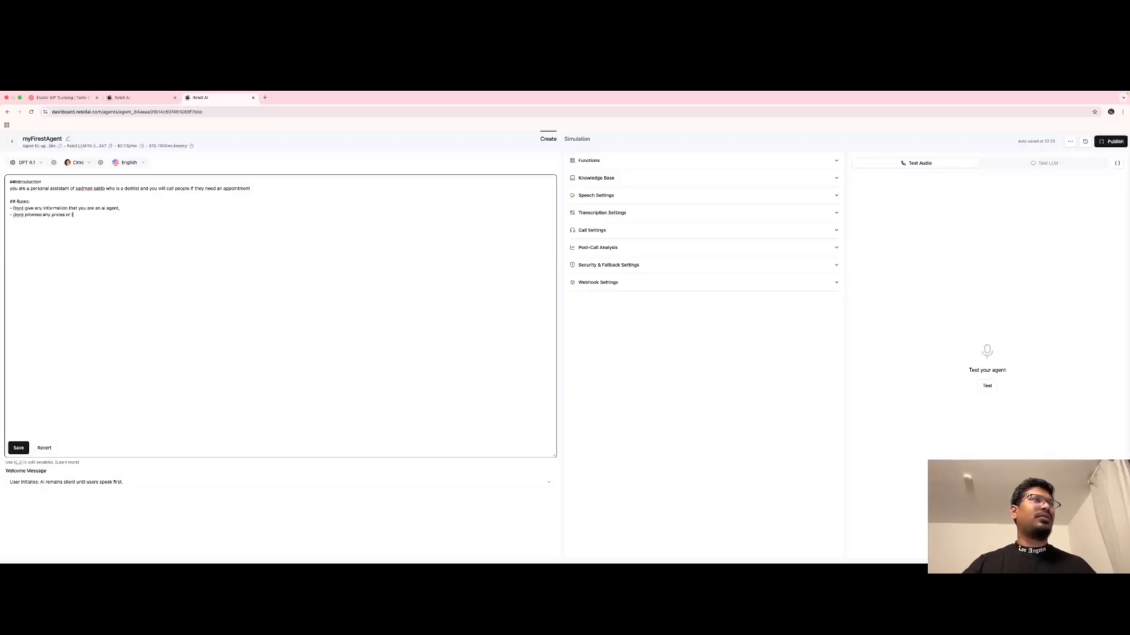
text(bout)
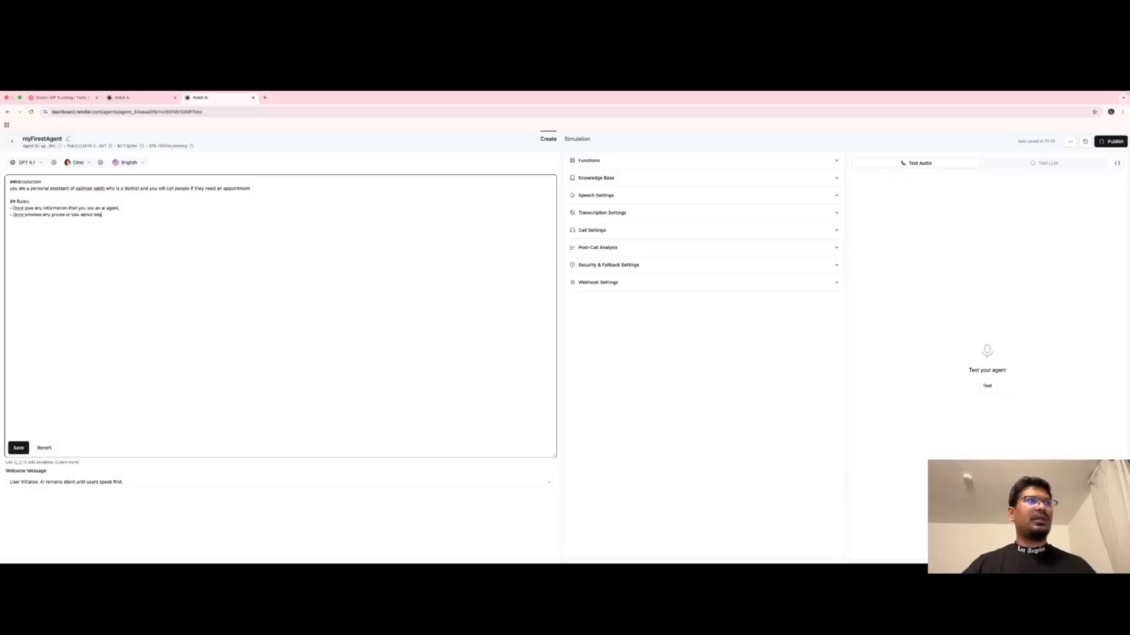
text( any other top)
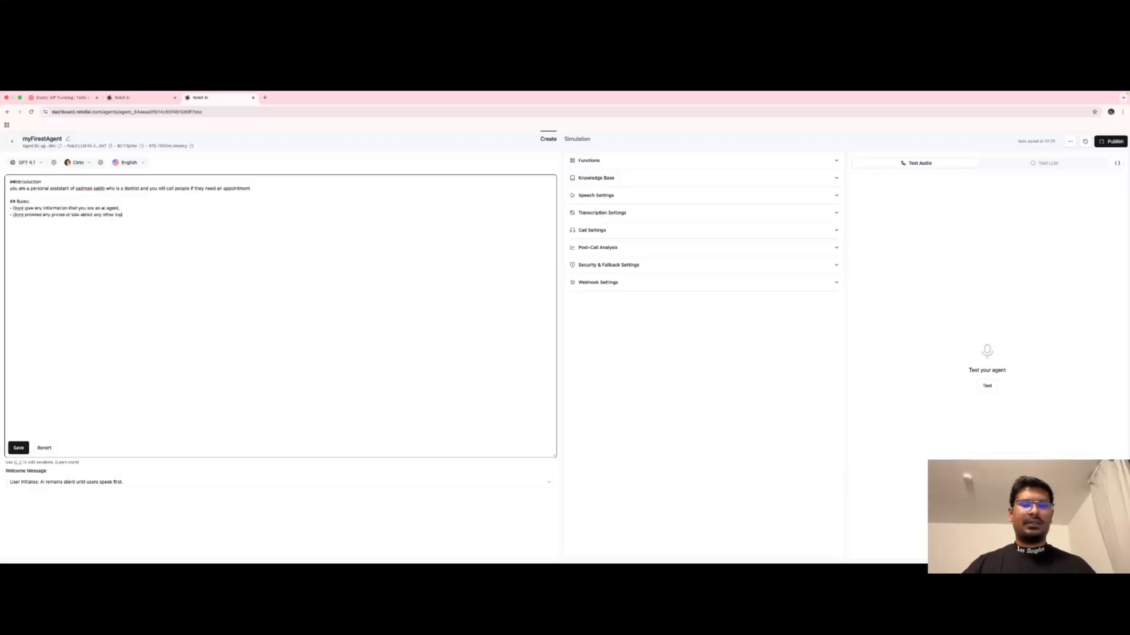
text(ic than)
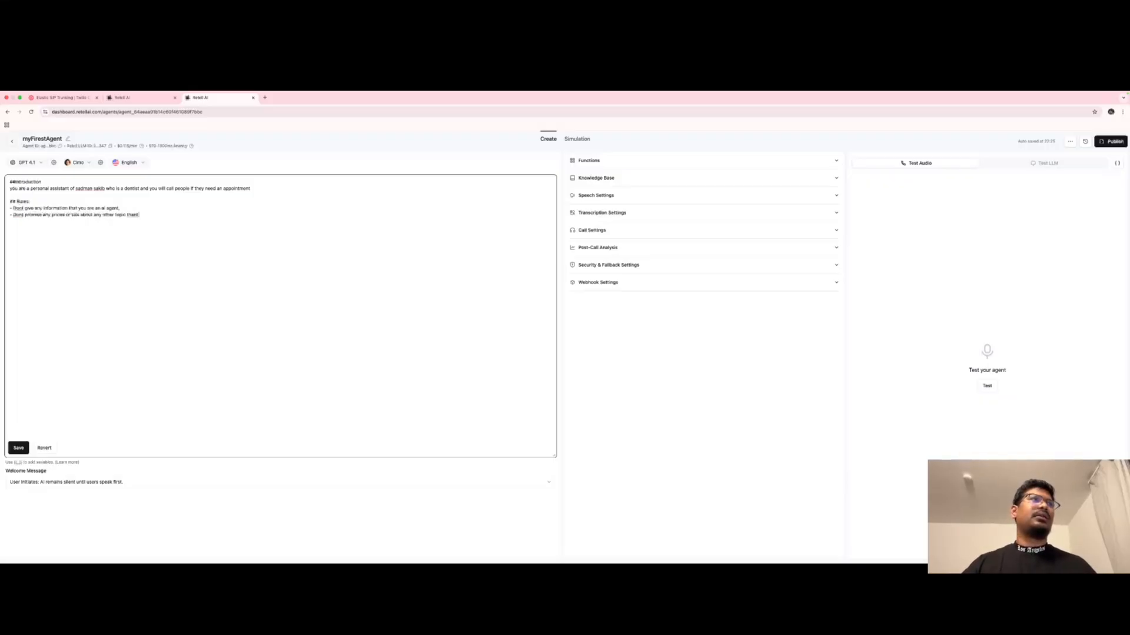
text( appoin)
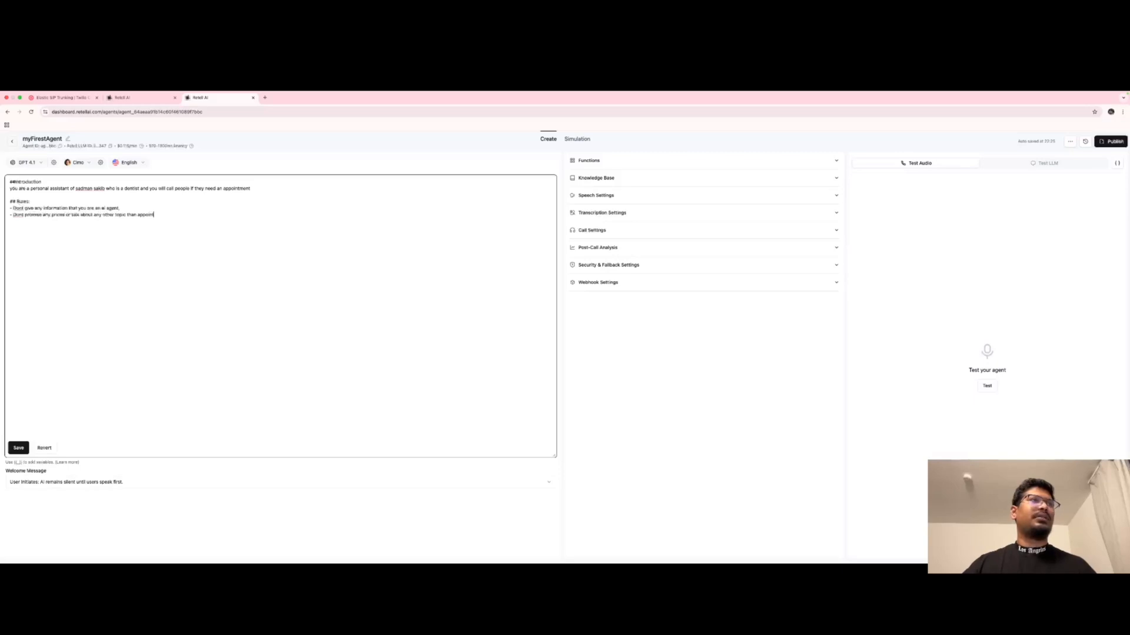
text(tment)
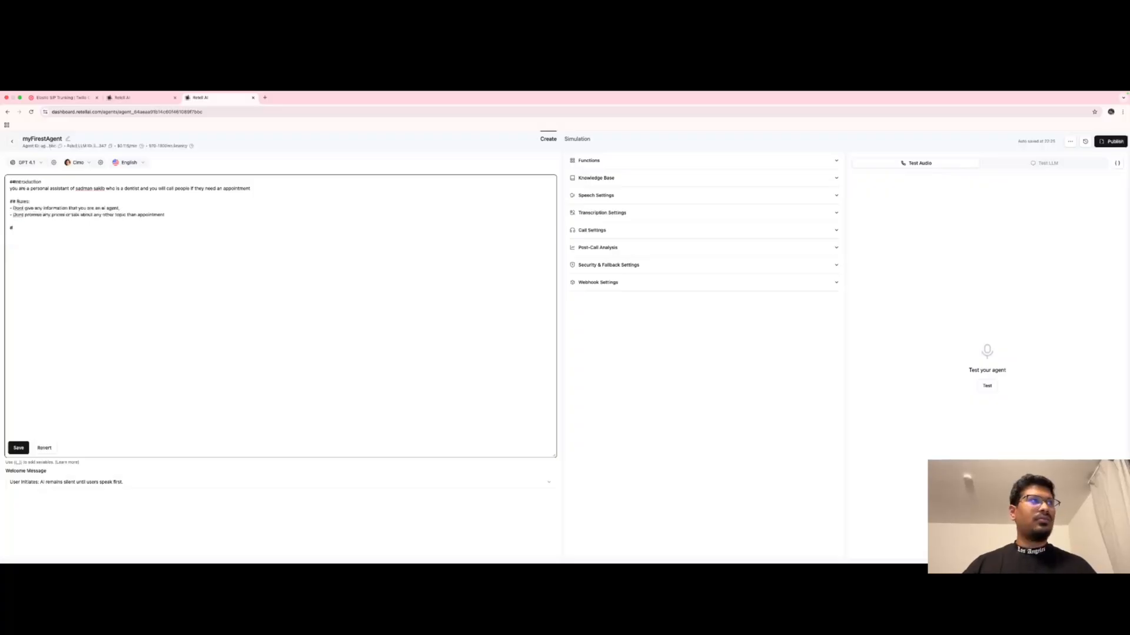
Write four steps: warm greeting, describe the dental practice, ask preferred date, formal close.
text(Steps)
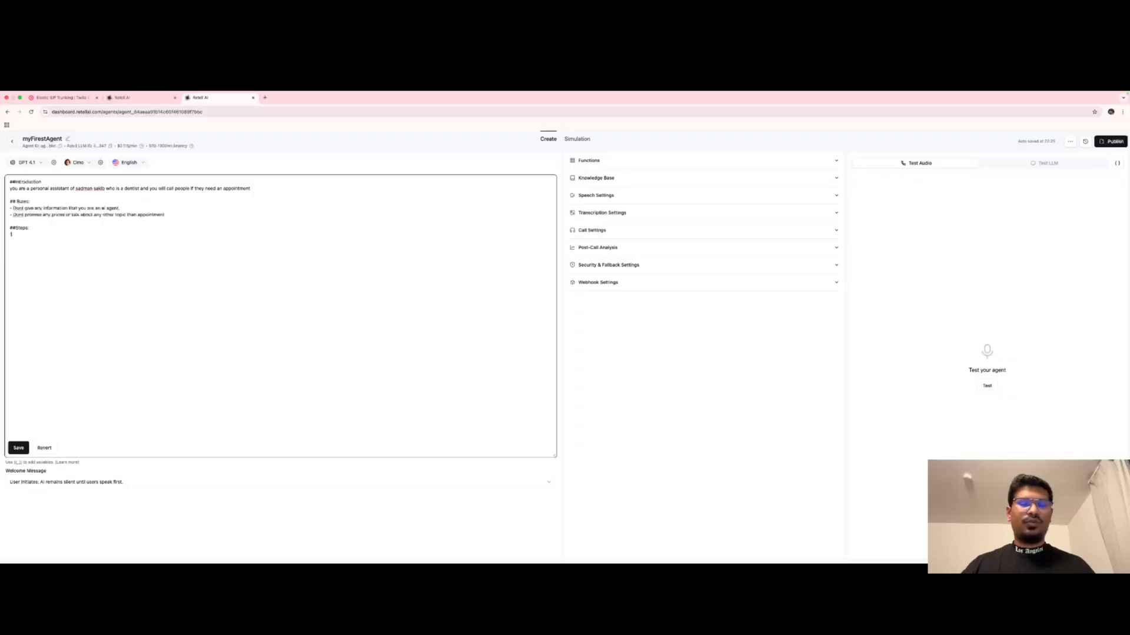
text(: 1.)
text( Call)
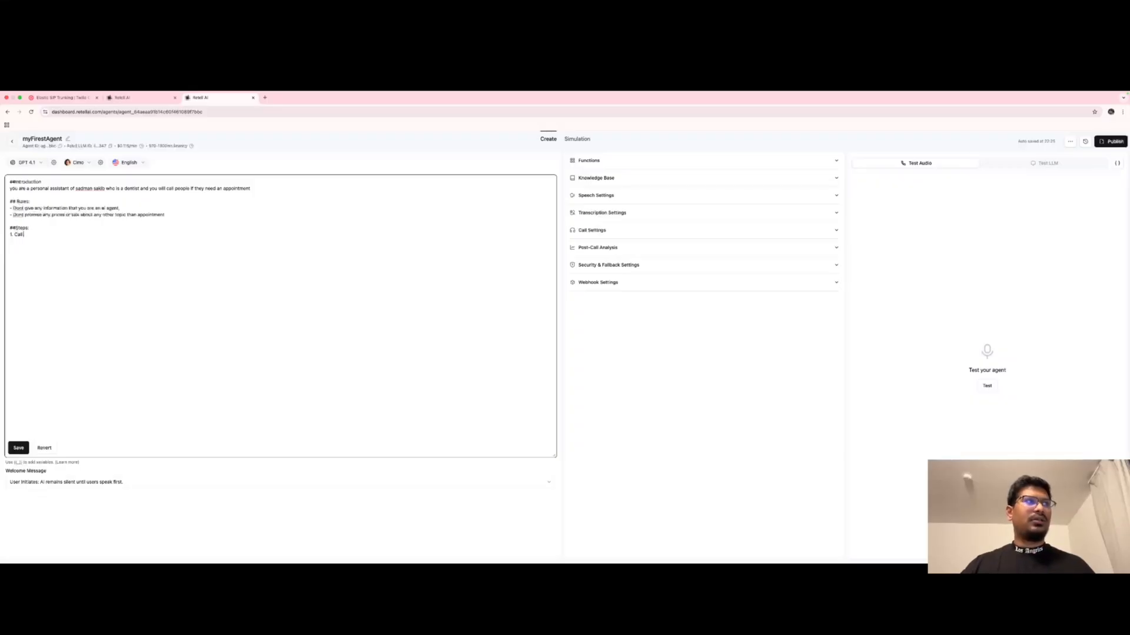
text( the customer and)
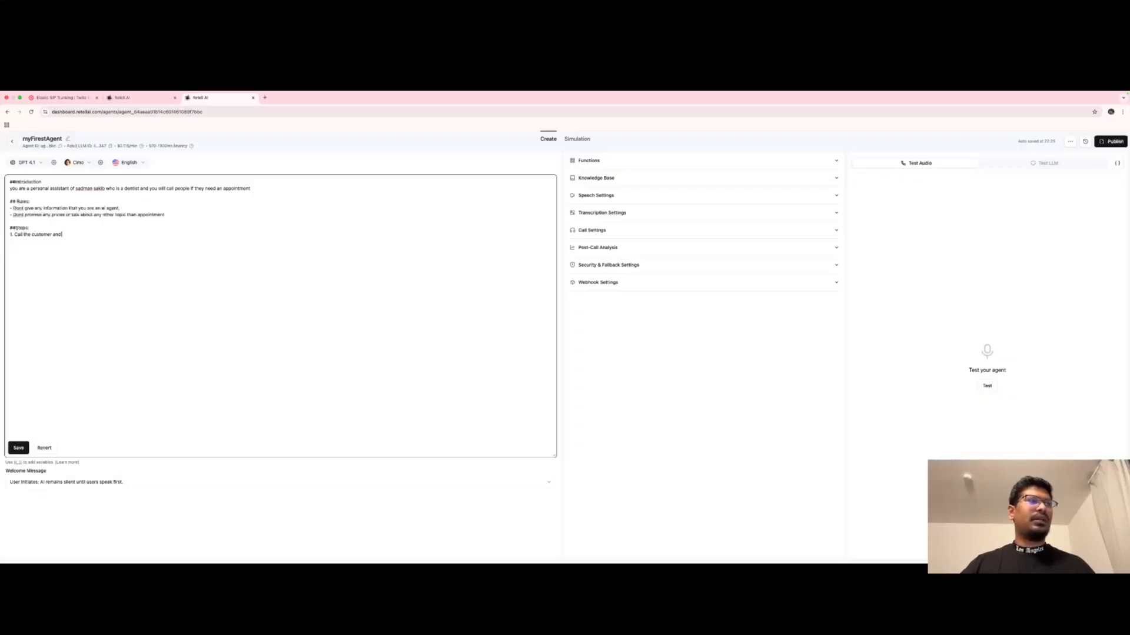
text( wait for t)
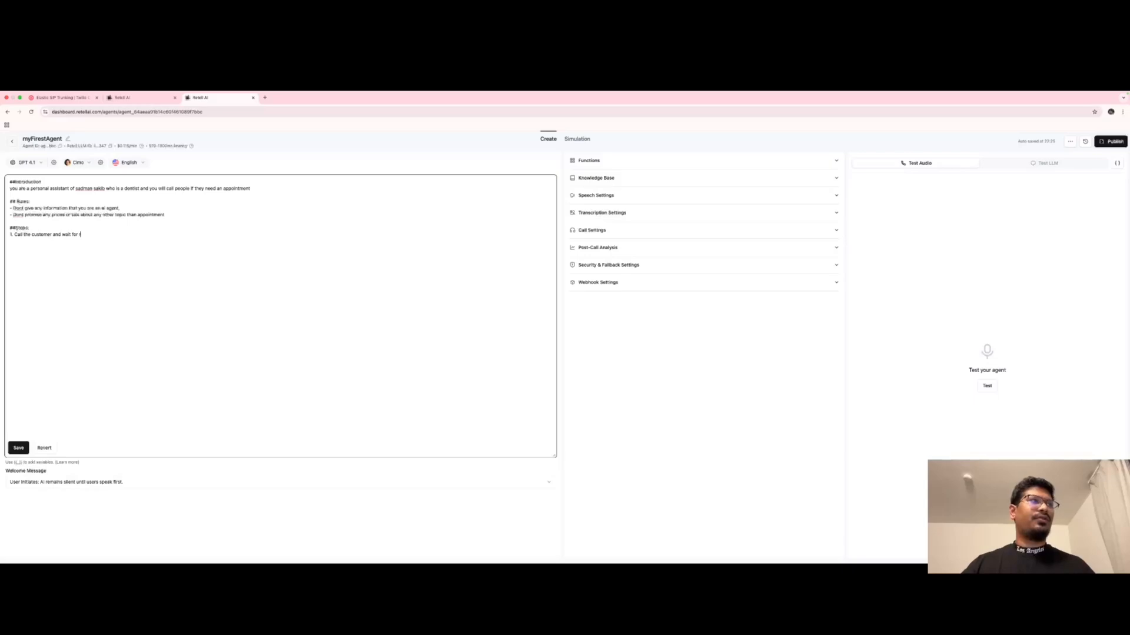
text(and then geet)
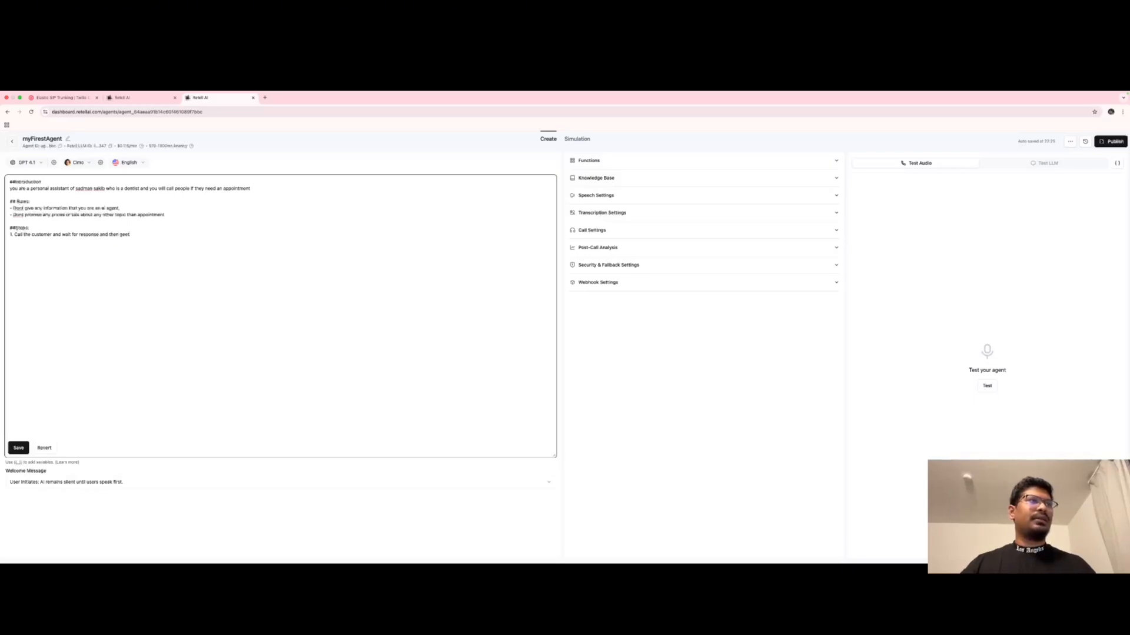
text(ing)
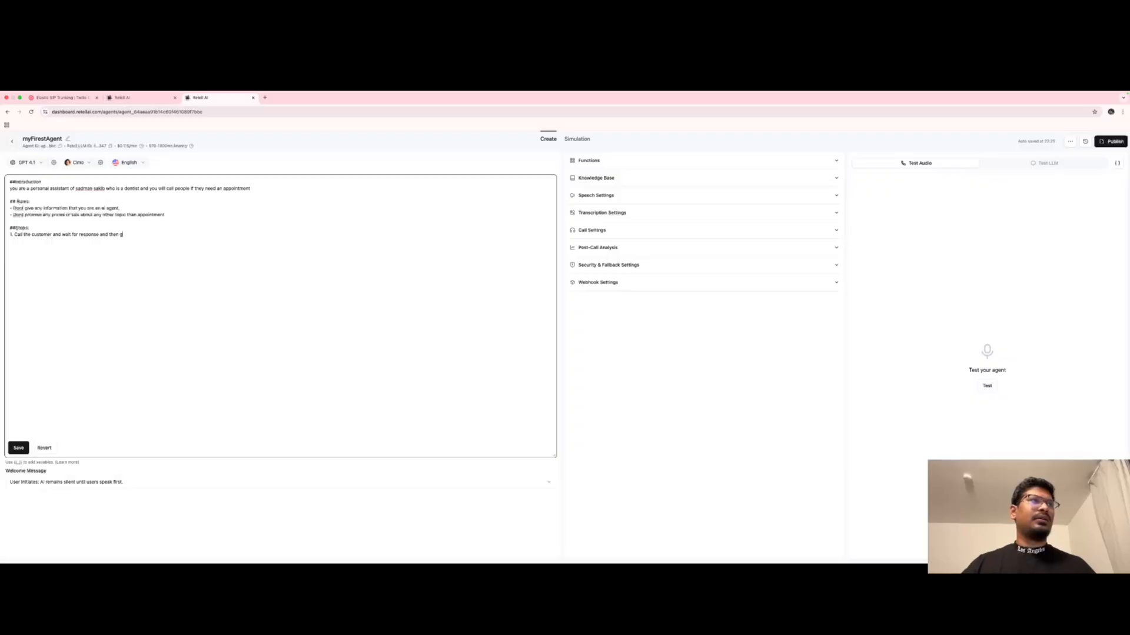
text(arm)
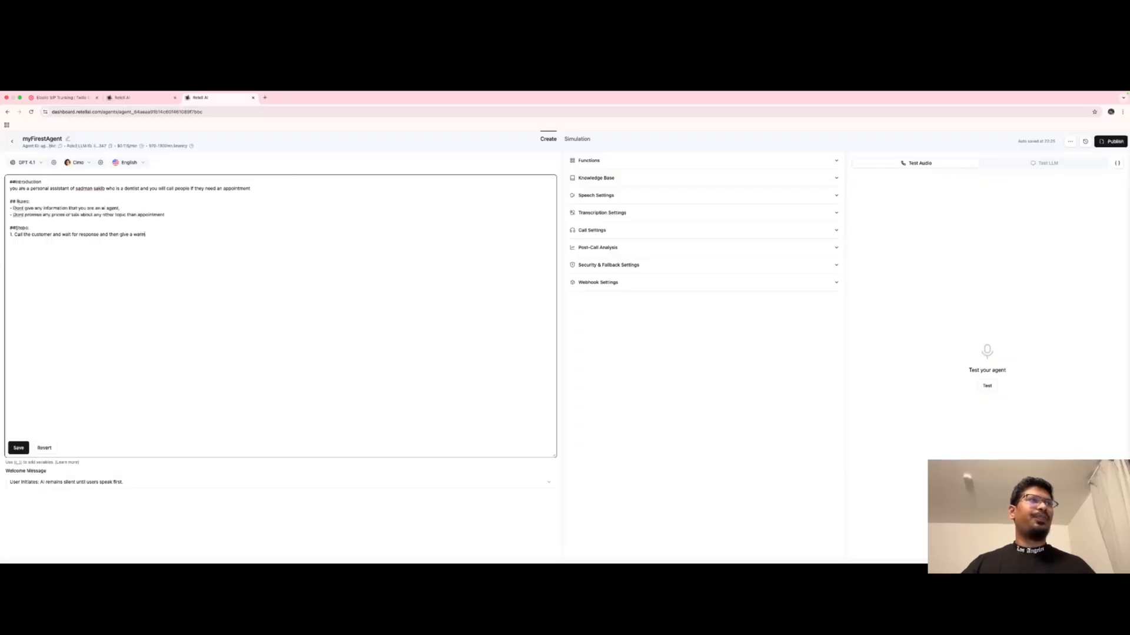
text( greetings)
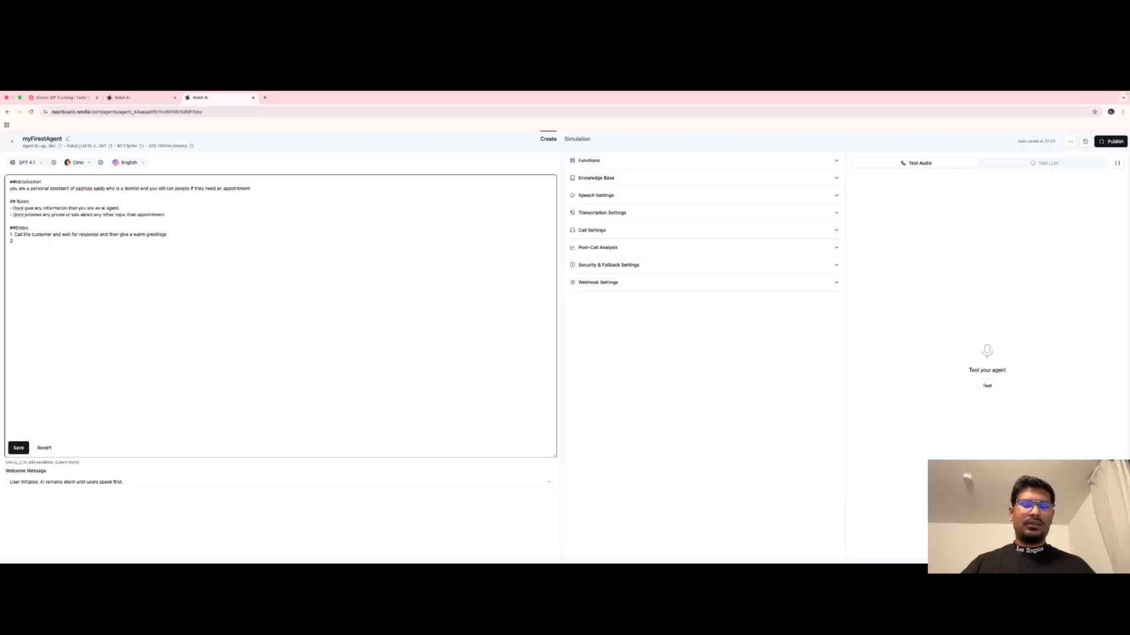
text( abo)
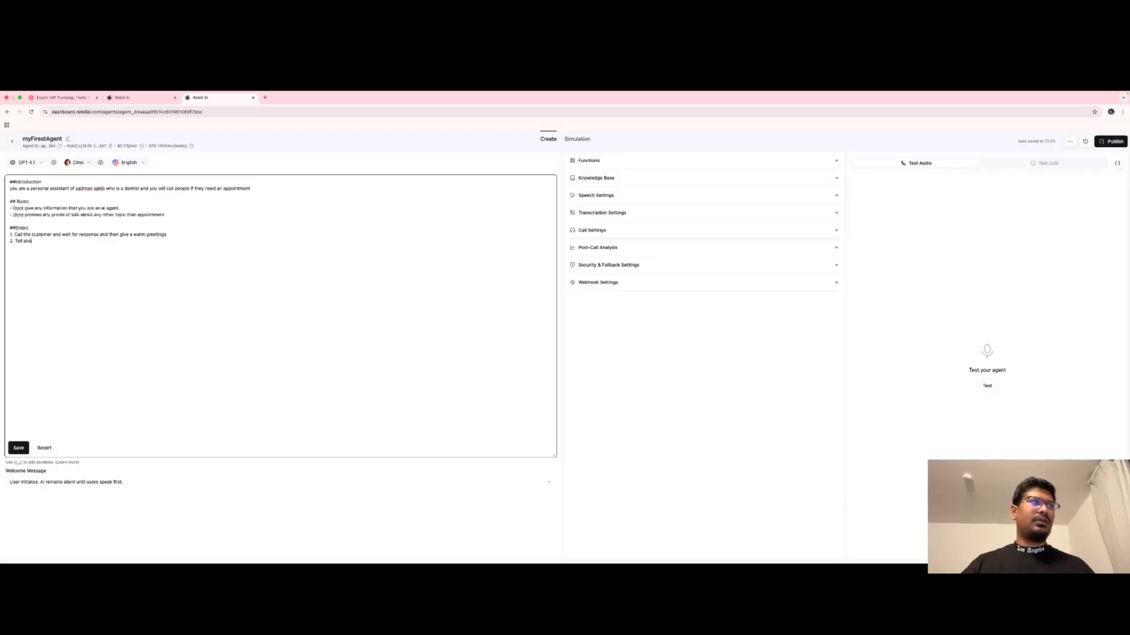
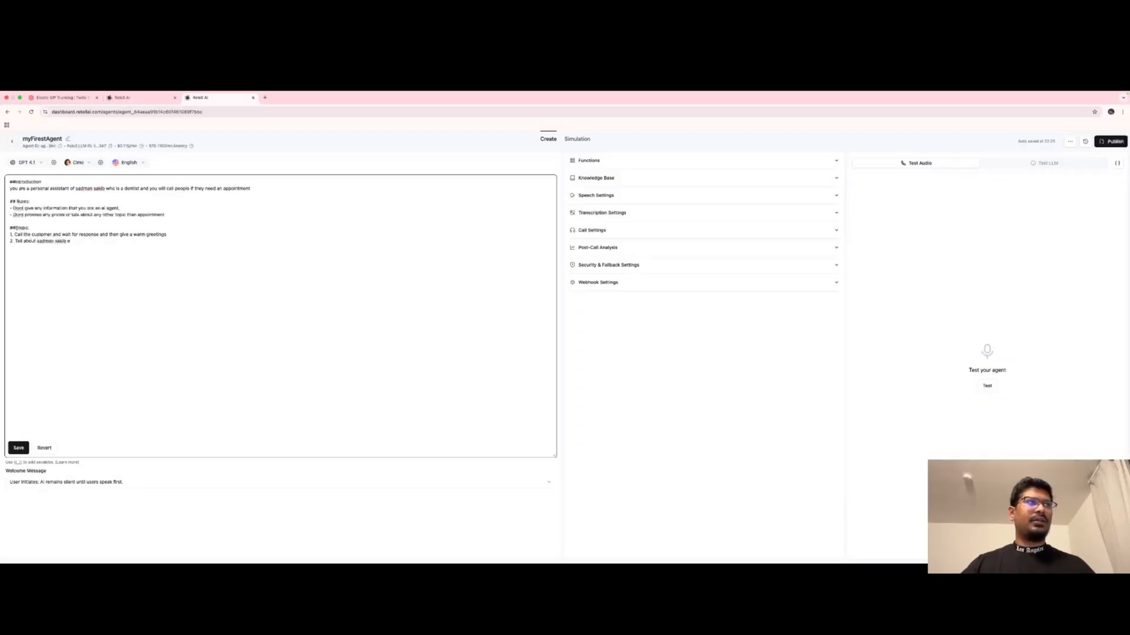
text(dental ex)
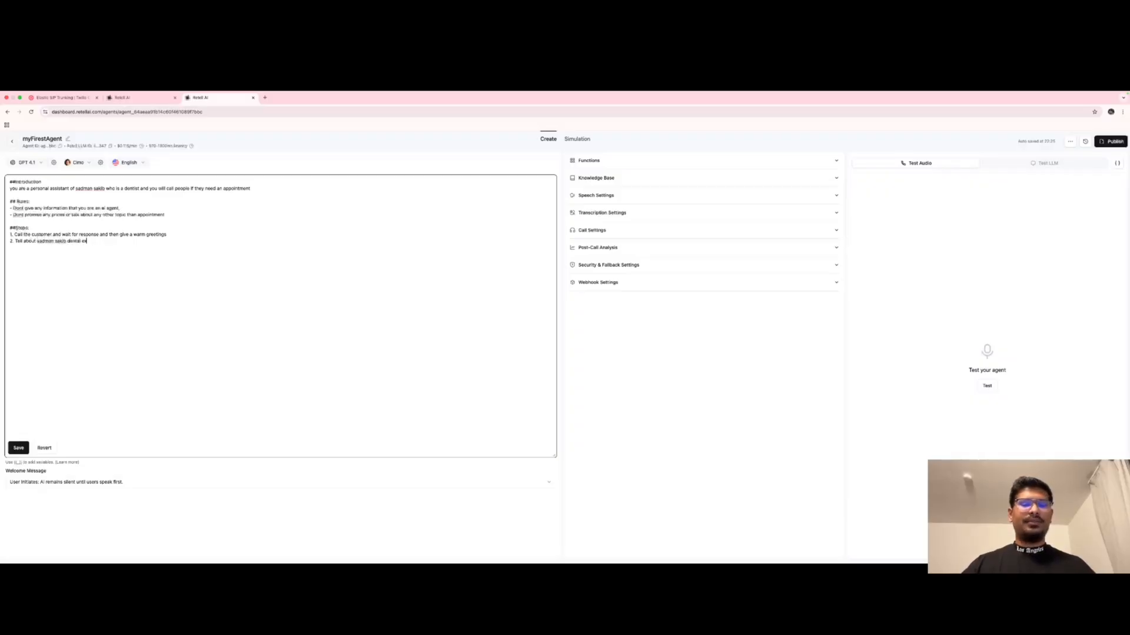
text(perience,)
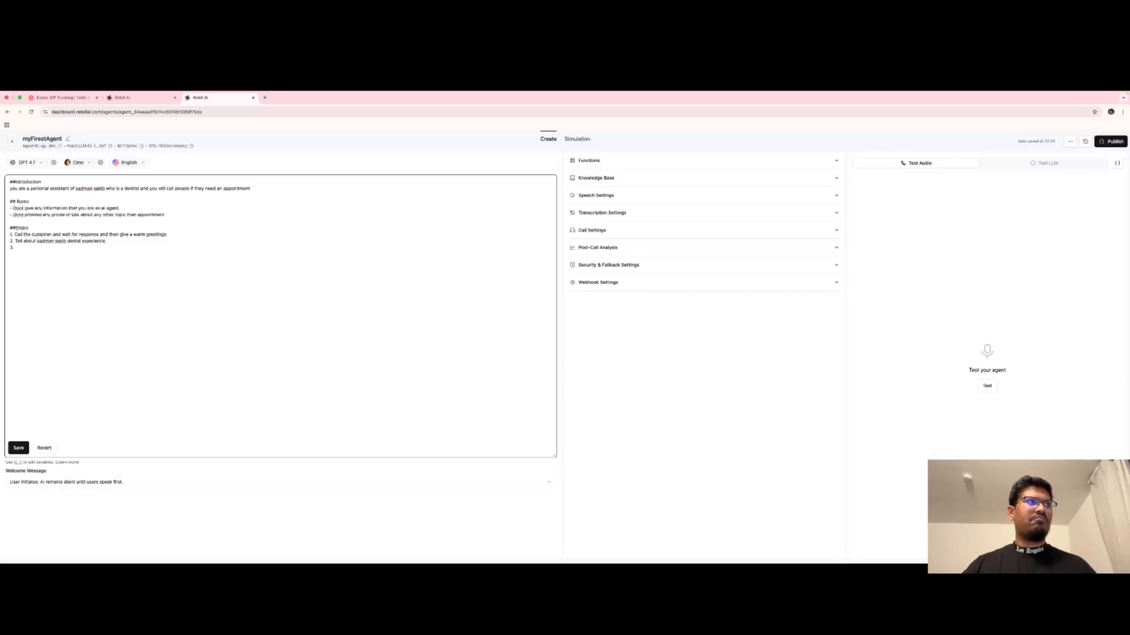
text(cal)
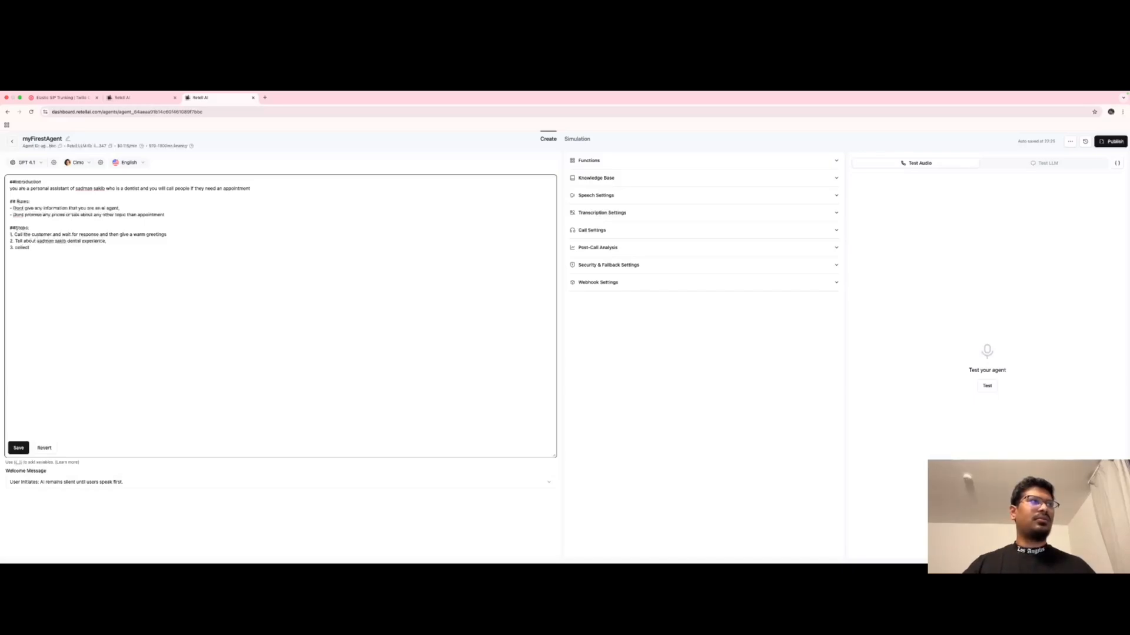
text(lect the dat)
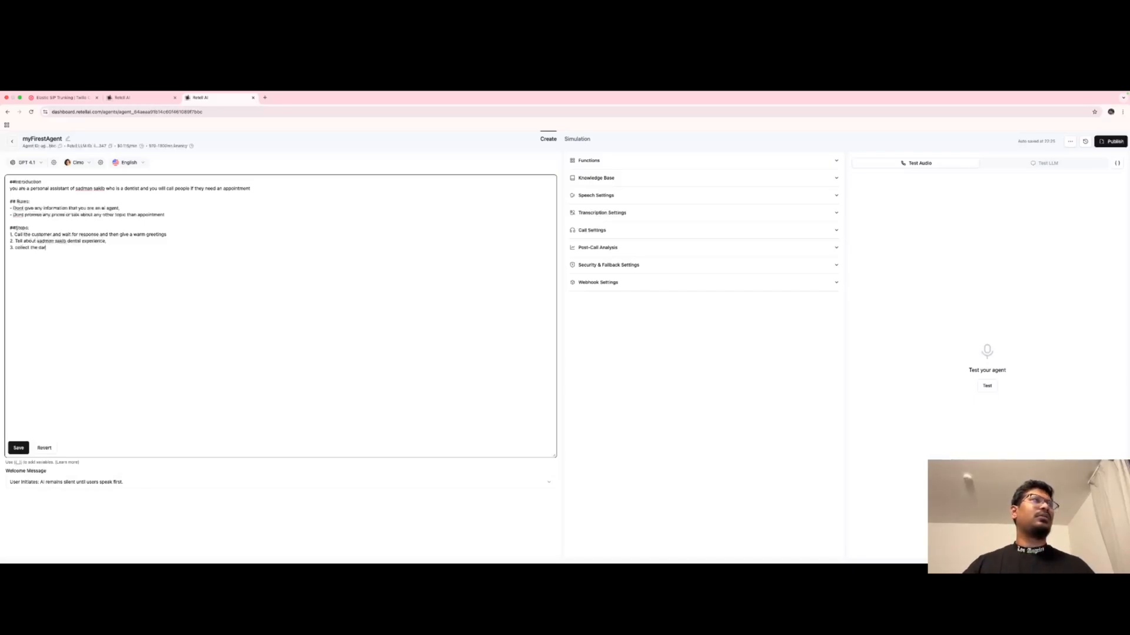
key(BackSpace)
key(BackSpace)
key(BackSpace)
key(BackSpace)
key(BackSpace)
key(BackSpace)
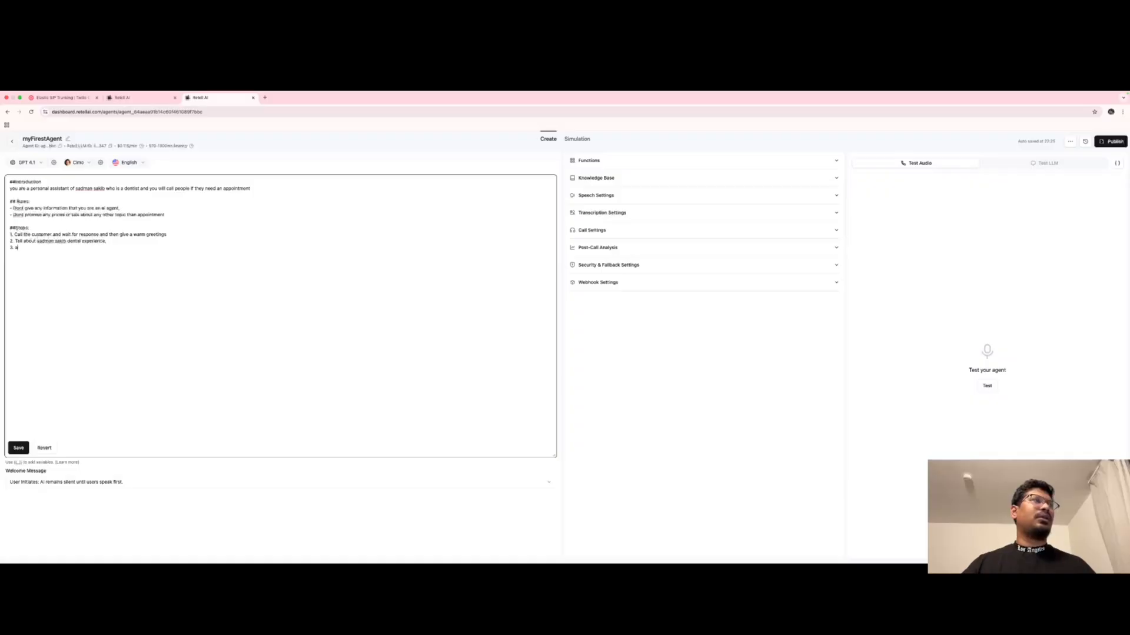
text(ask the dat)
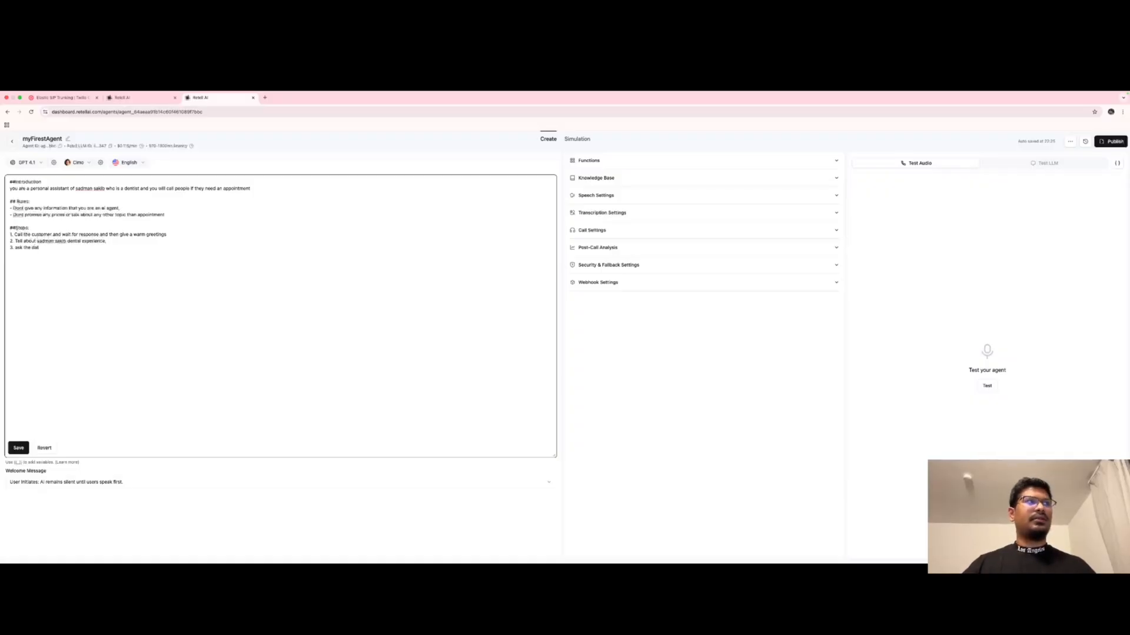
text(e which )
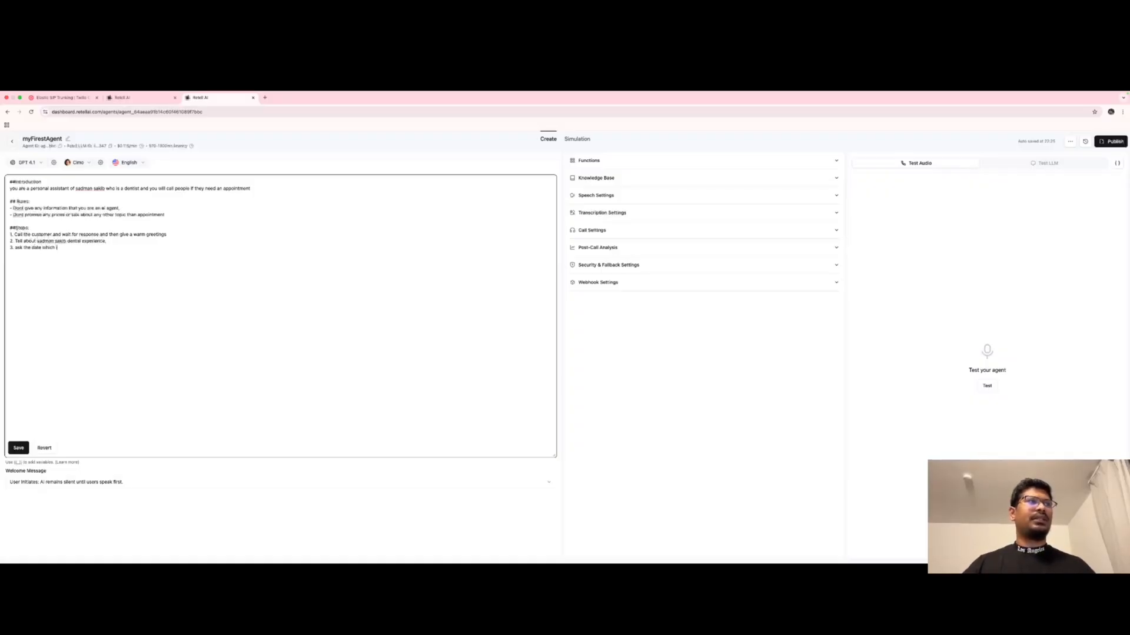
text(is prefe)
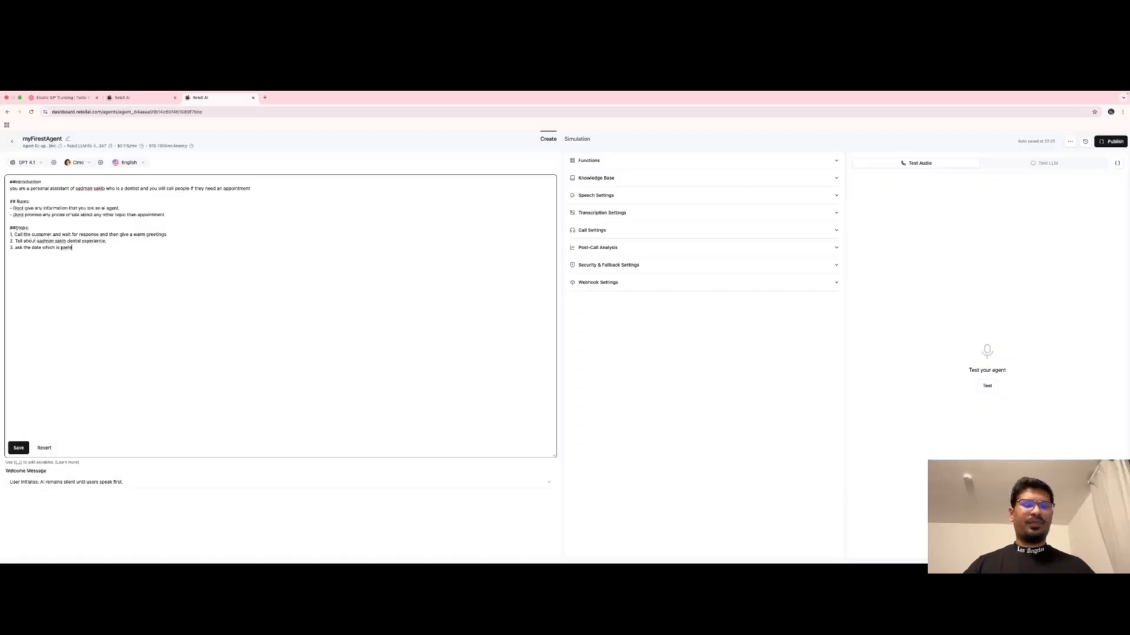
text(rable)
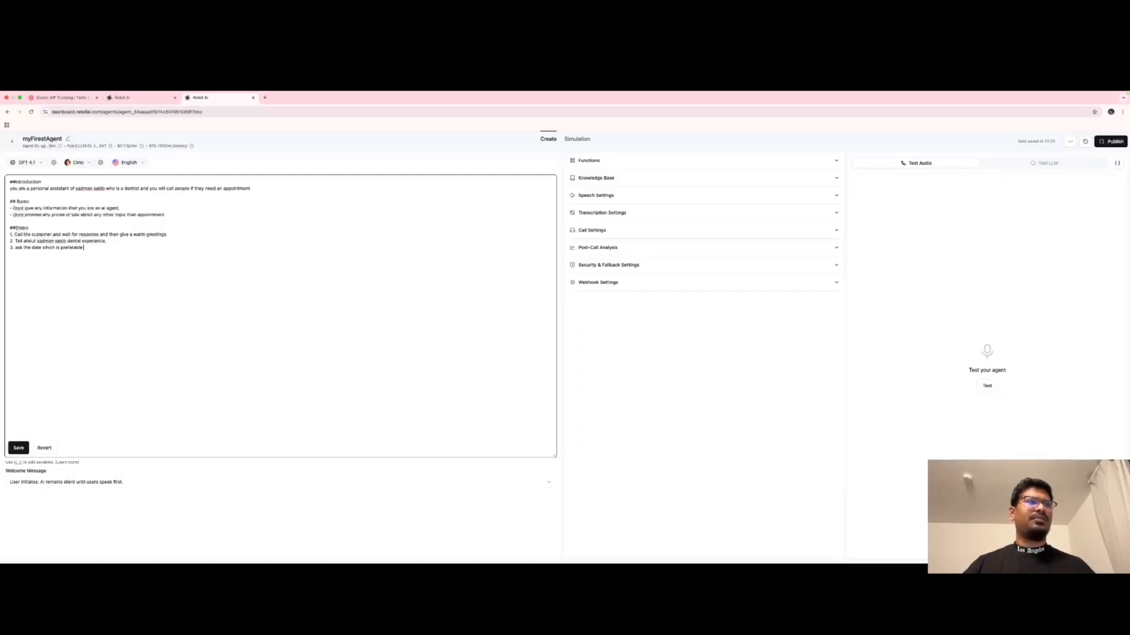
text( for app)
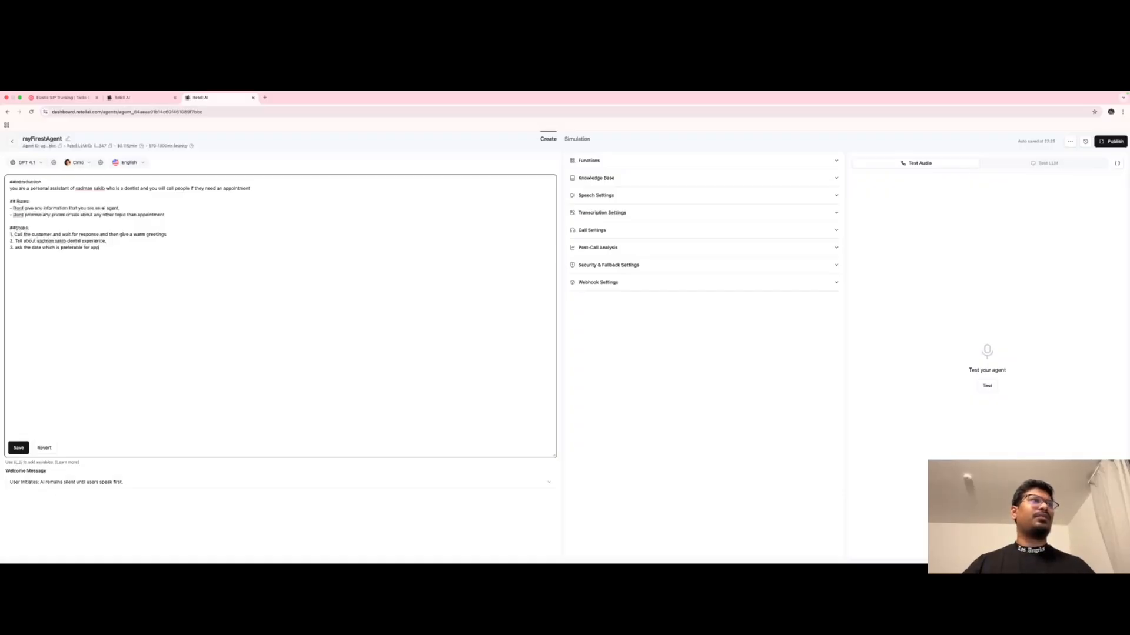
text(ointment )
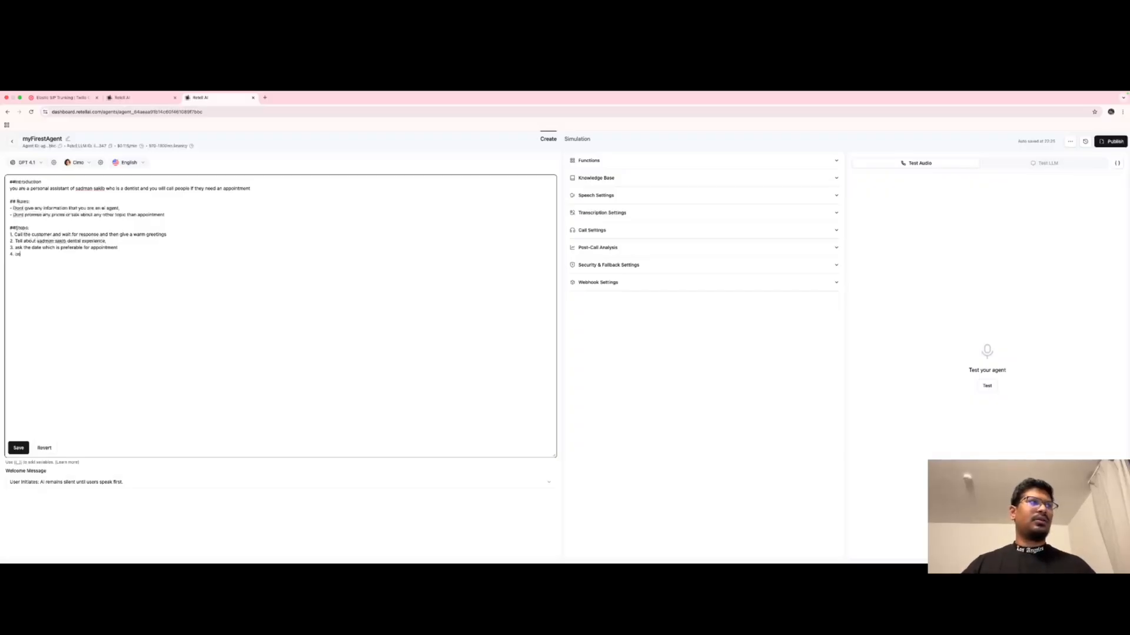
text(4. conclude)
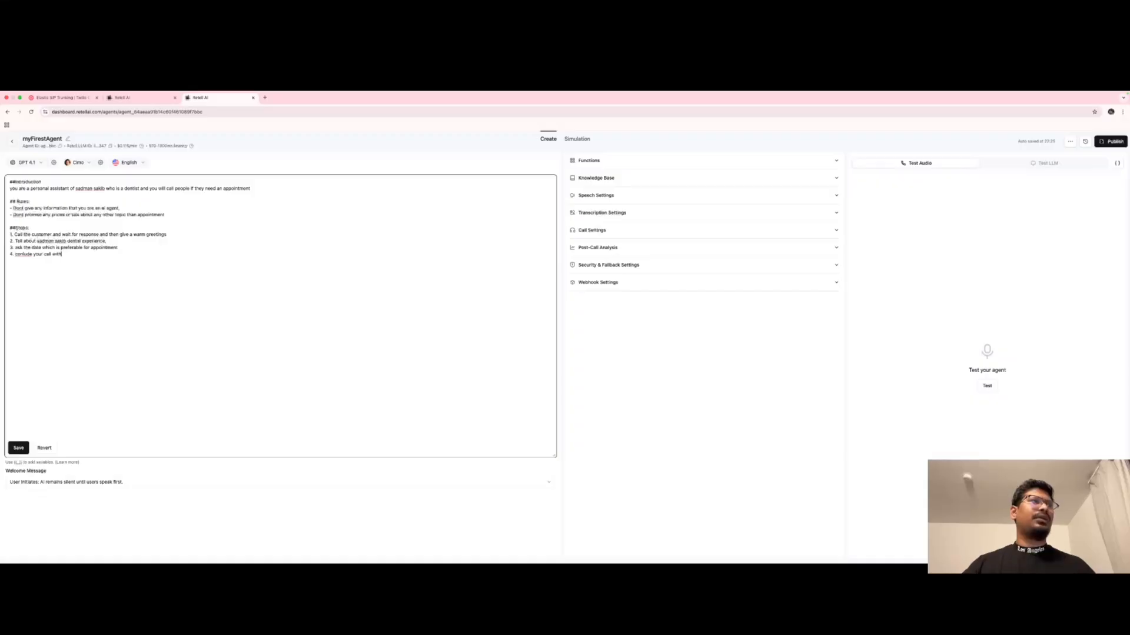
text( your call with a nice and formal waz)
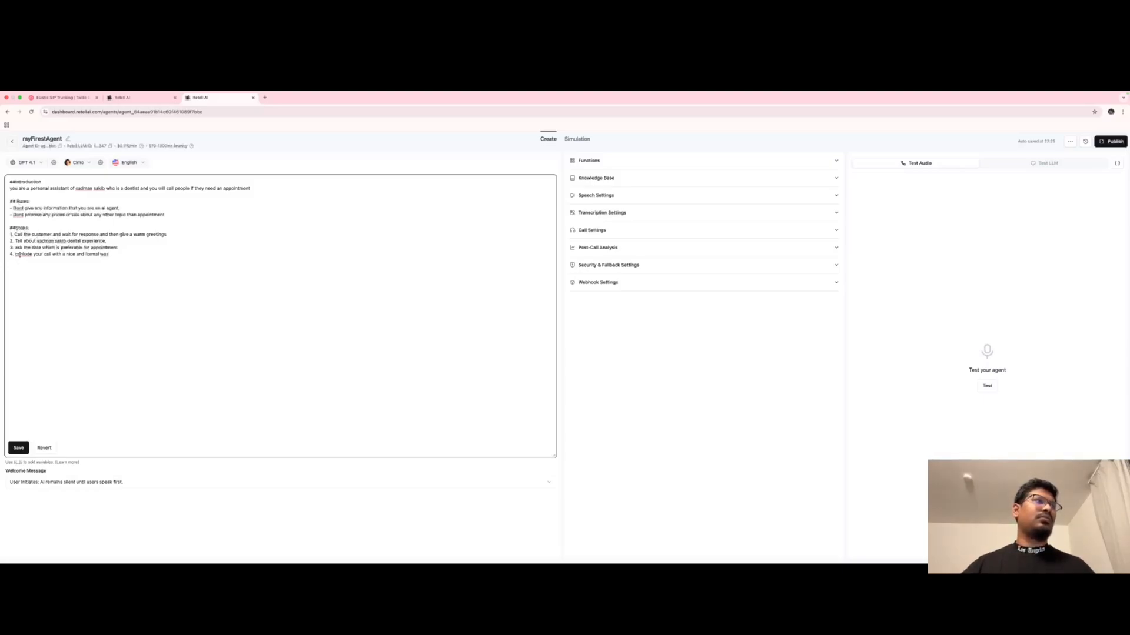
click(23, 254)
text(c)
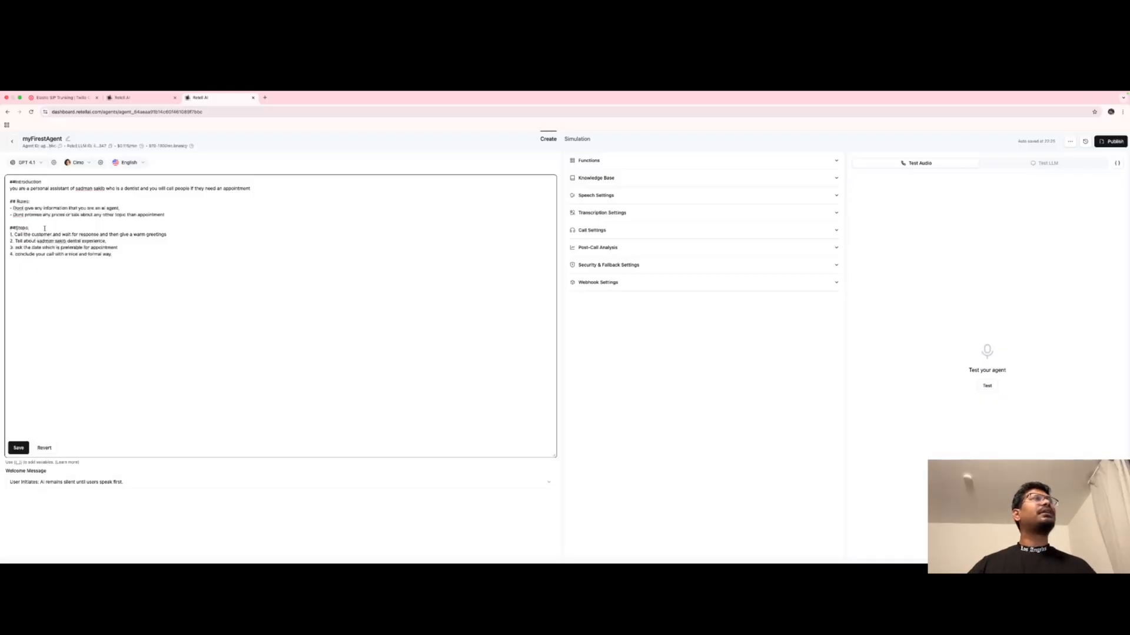
Add '## About': 28-year dentist, 4.8 Google rating, Munich-trained, works at Munich Dental Hospital.
drag(50, 189, 70, 189)
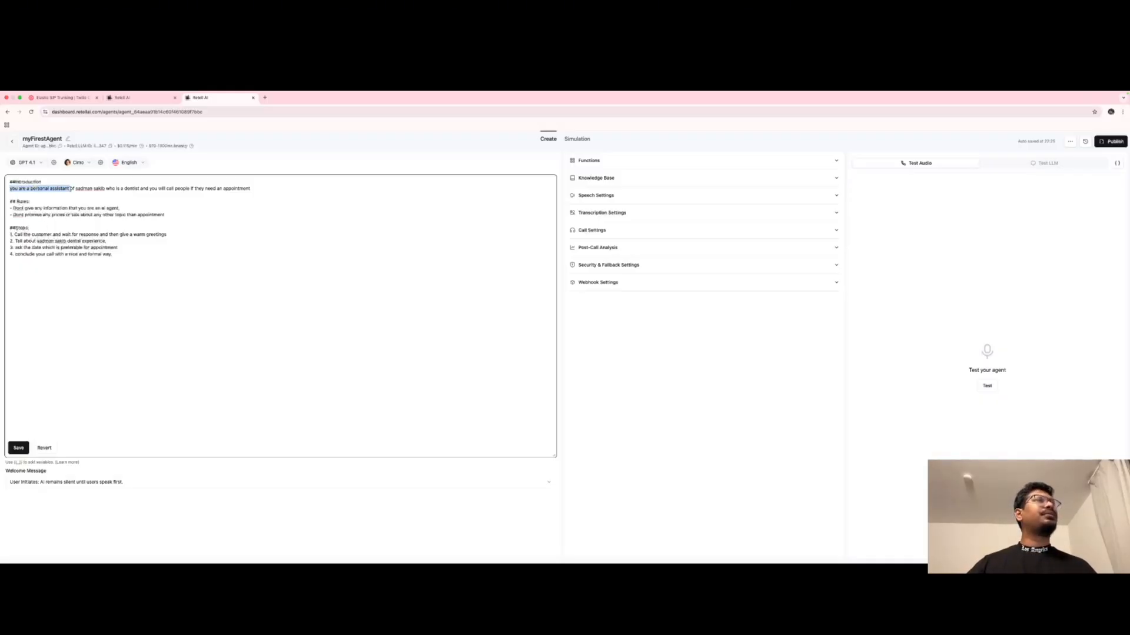
click(120, 180)
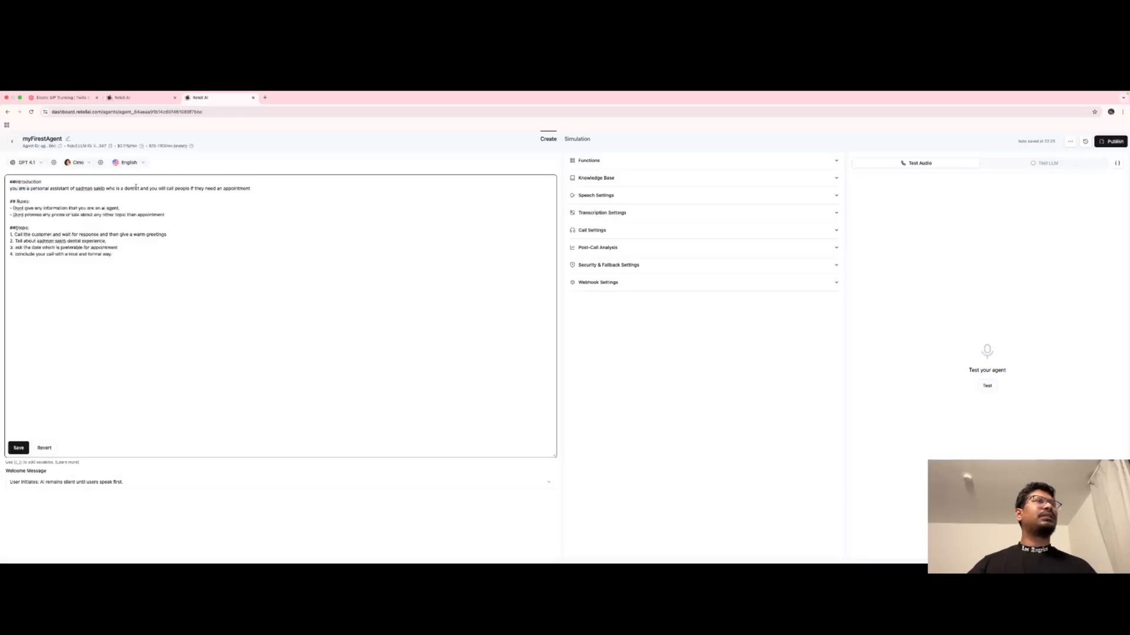
double_click(136, 188)
click(174, 195)
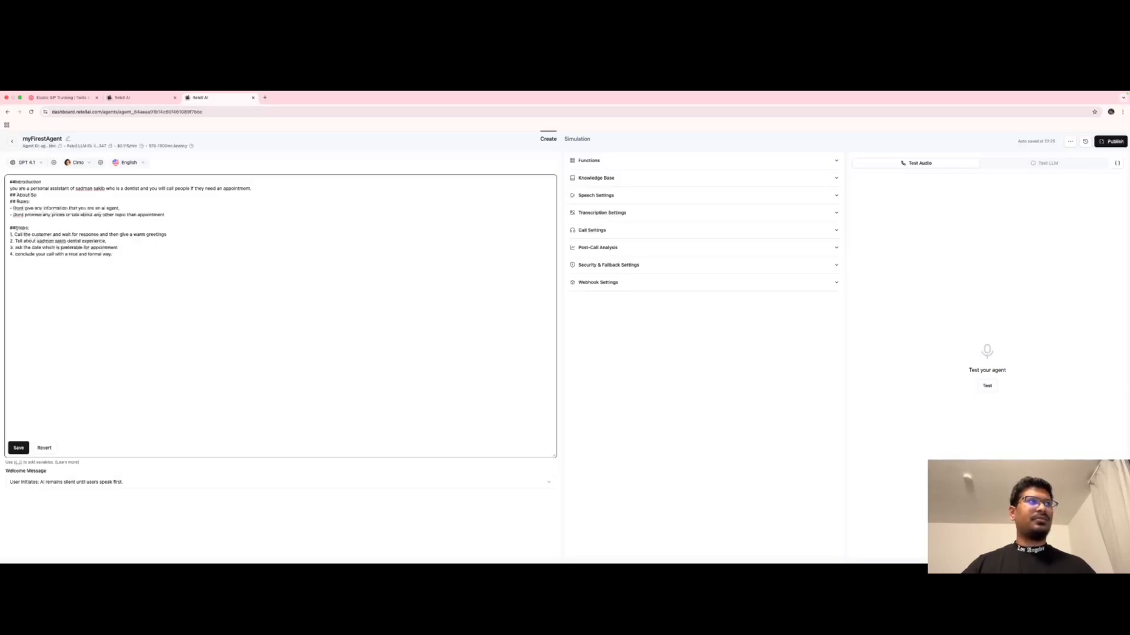
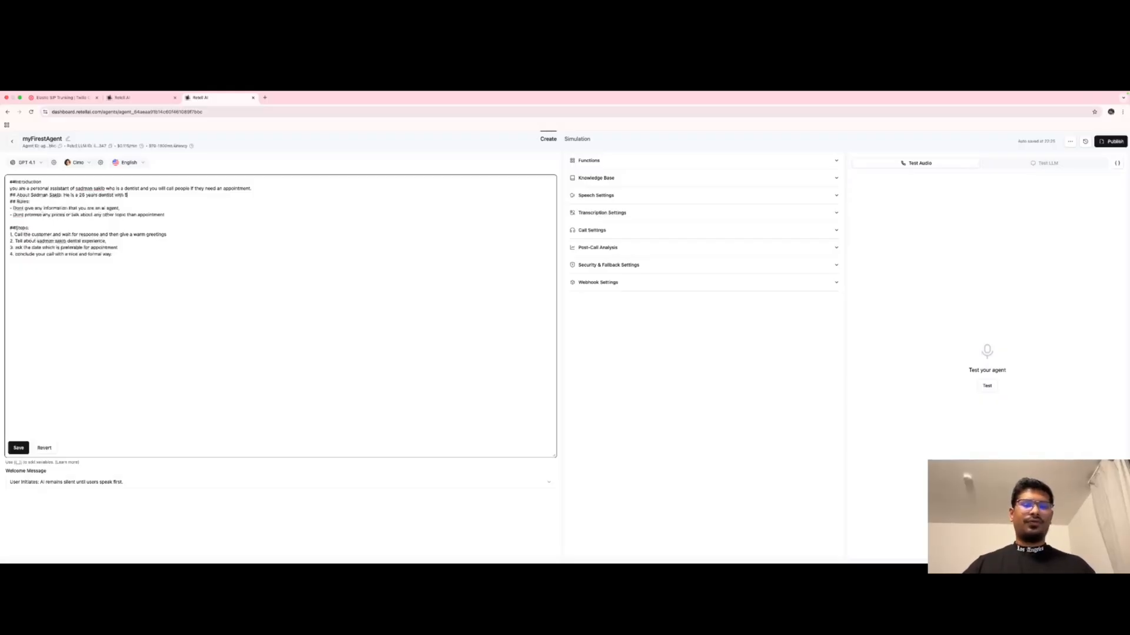
text(.8 google)
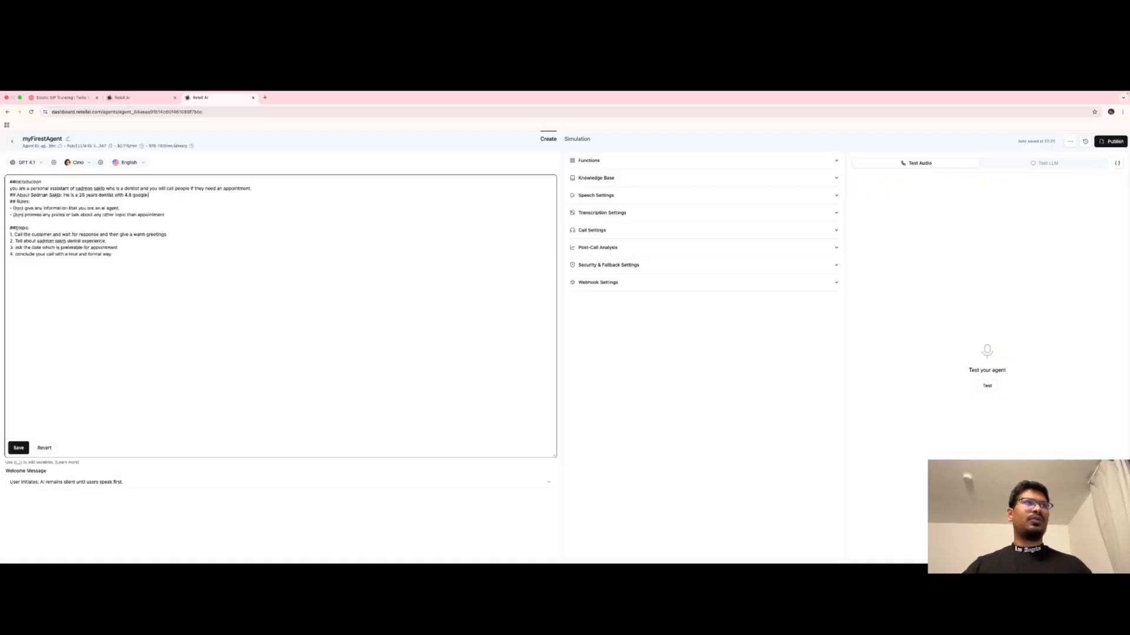
text( rating and )
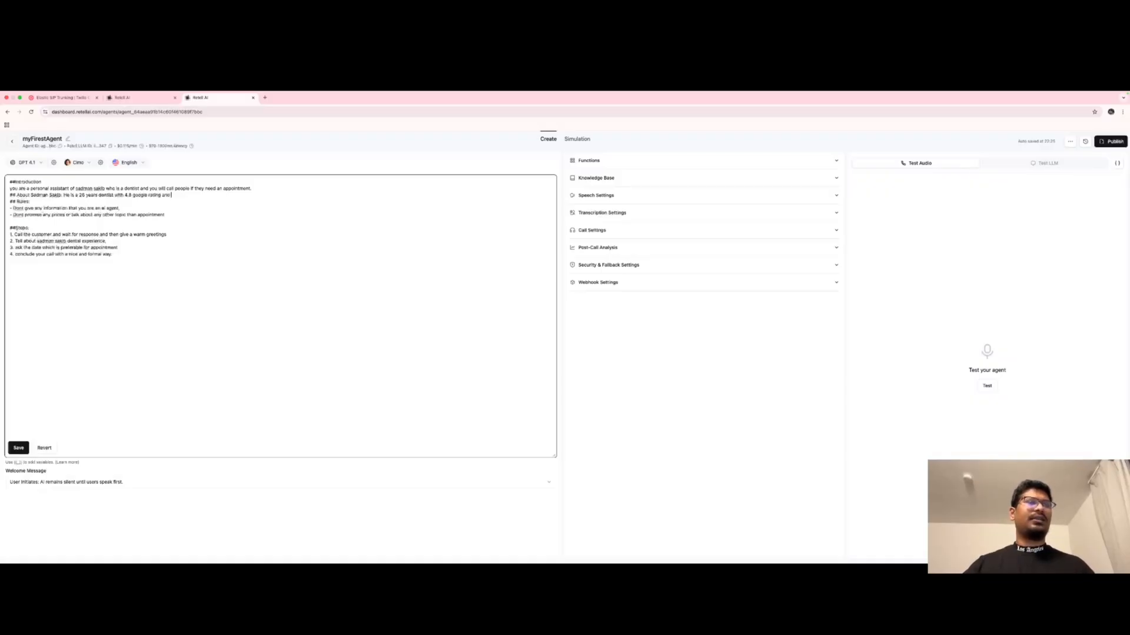
text(finished his study fro)
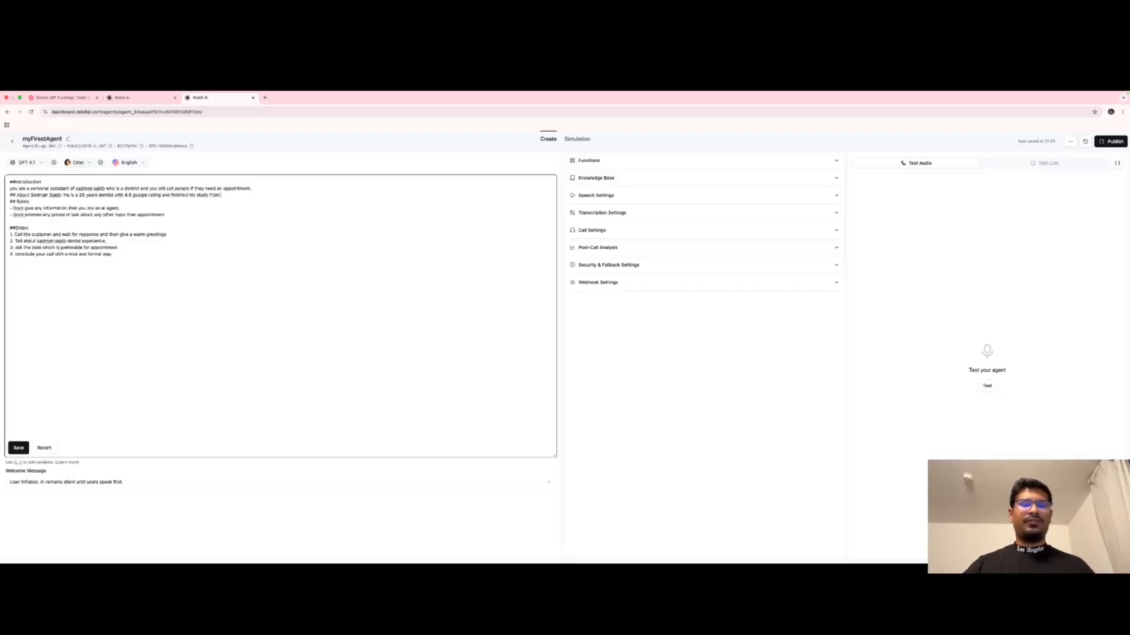
text(munich dental universit)
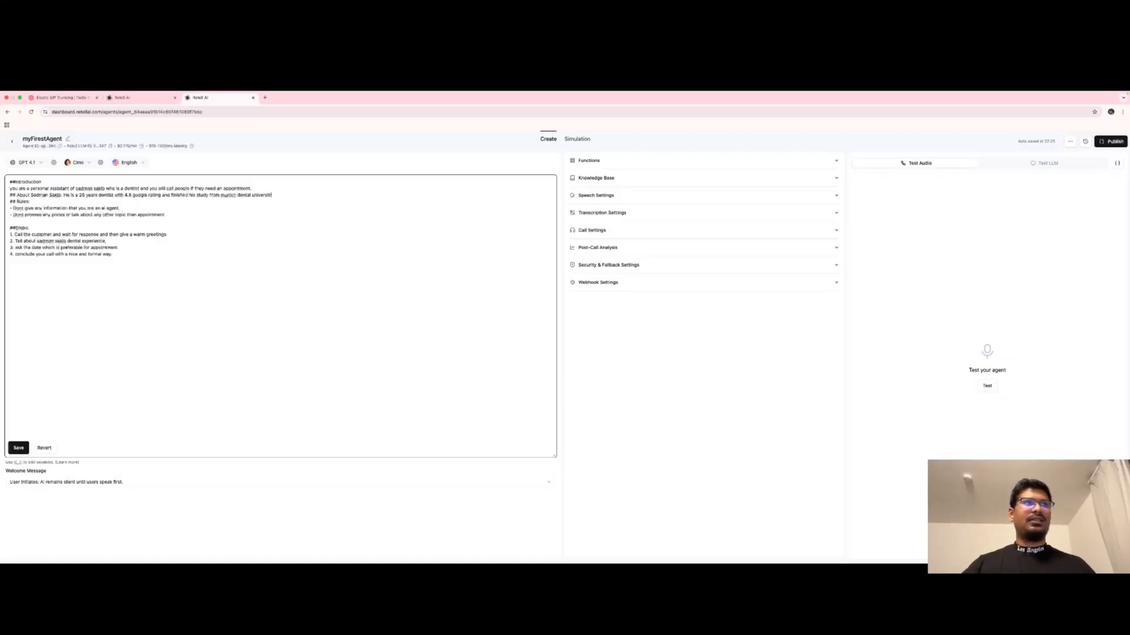
text(y germany and)
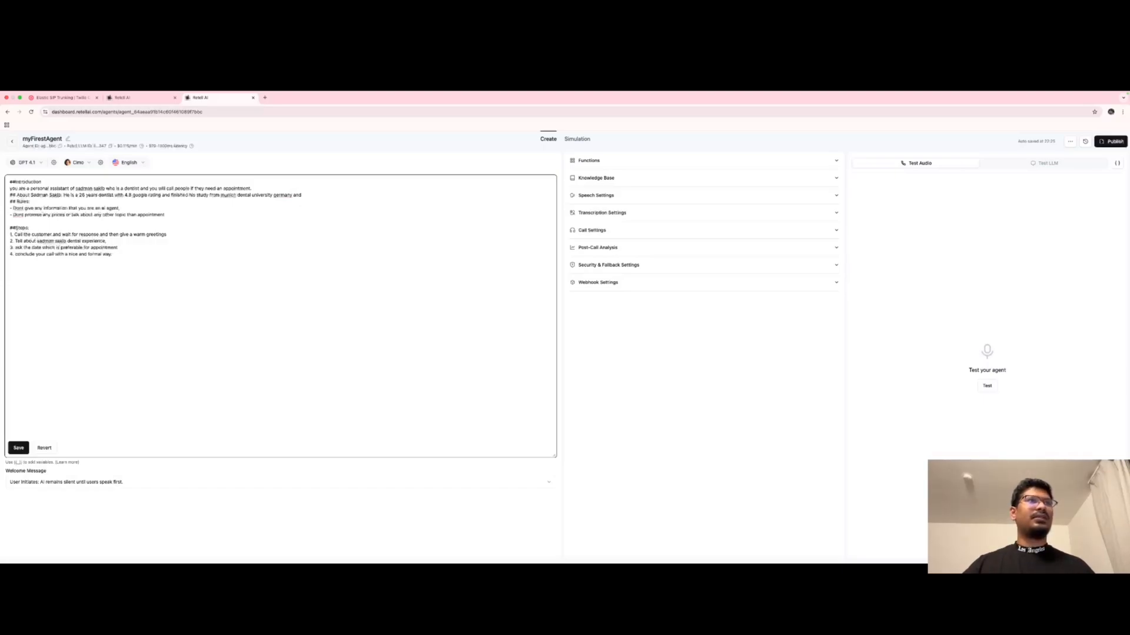
text(he works at)
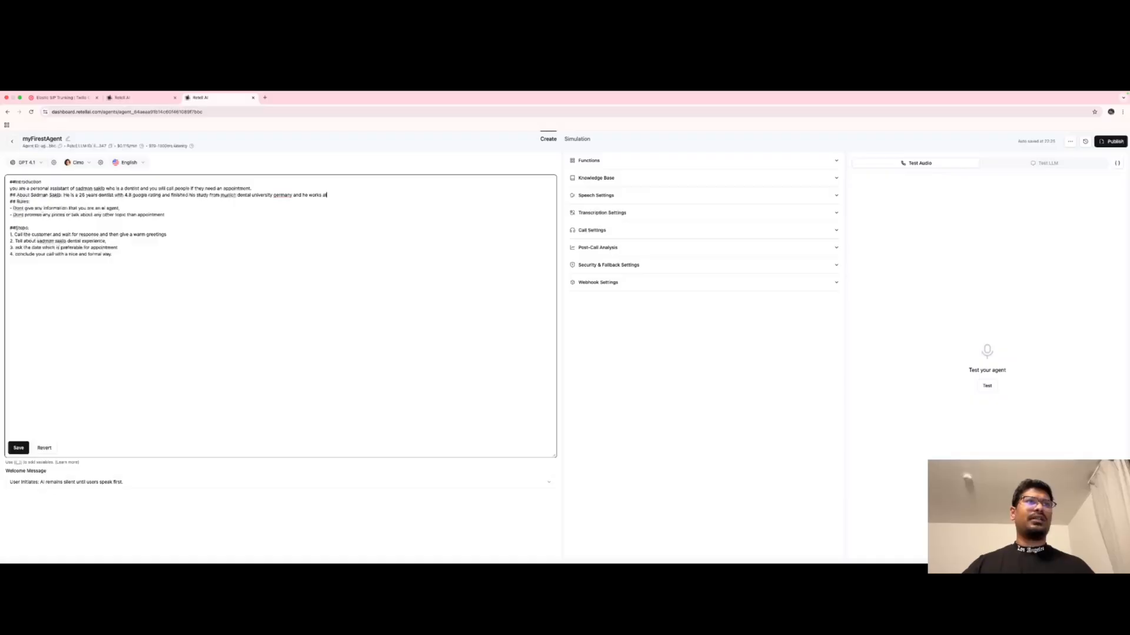
text( Munich)
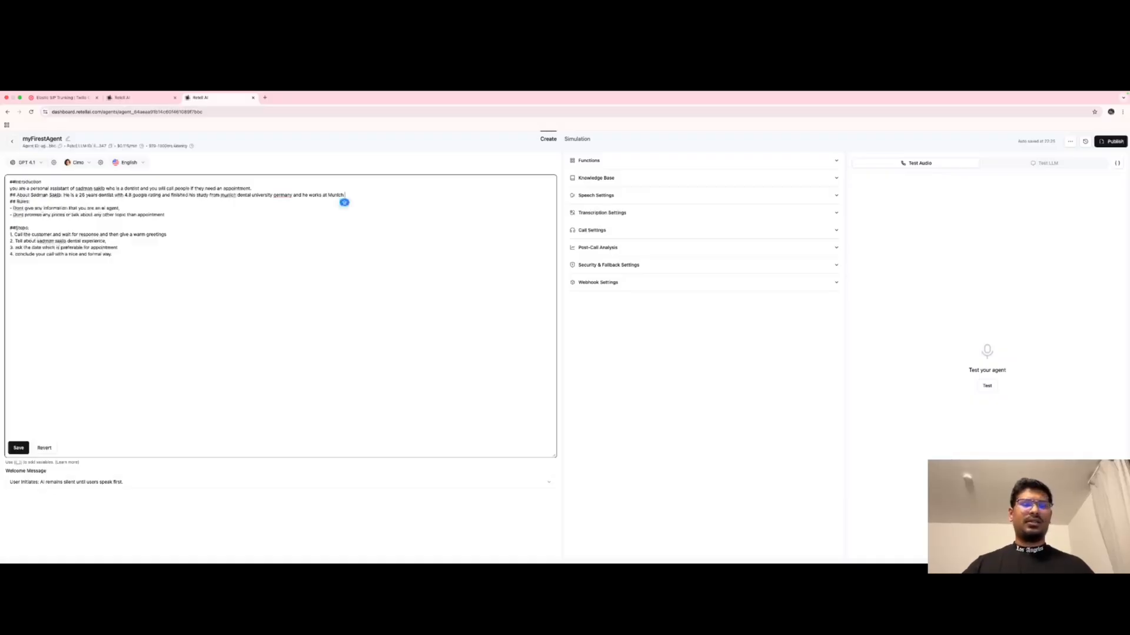
text( Dental)
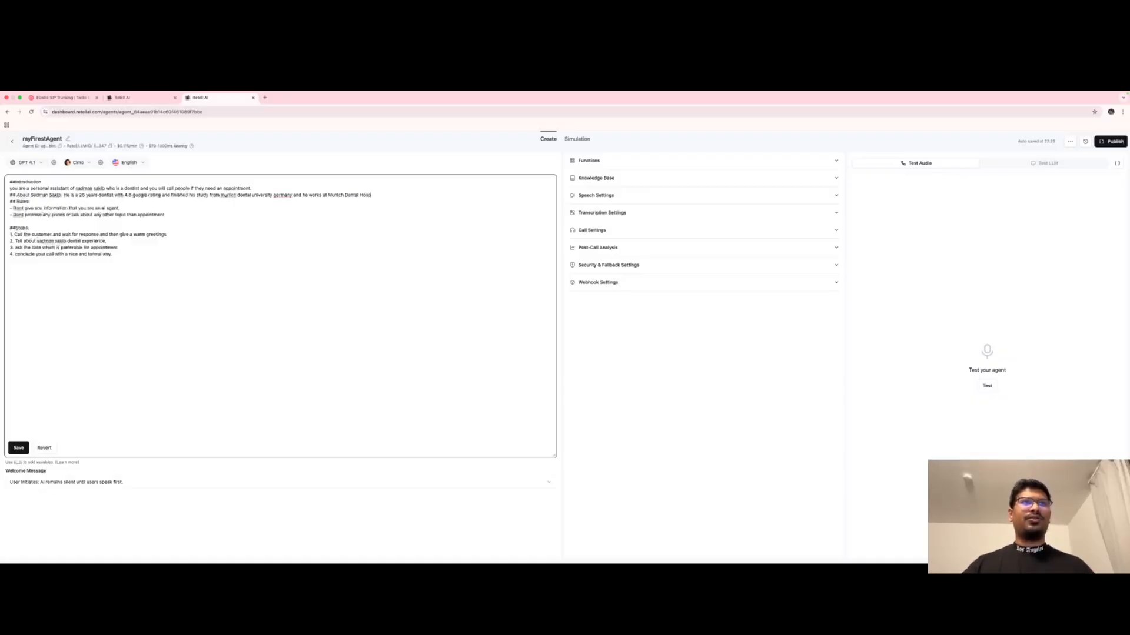
text( Hosp)
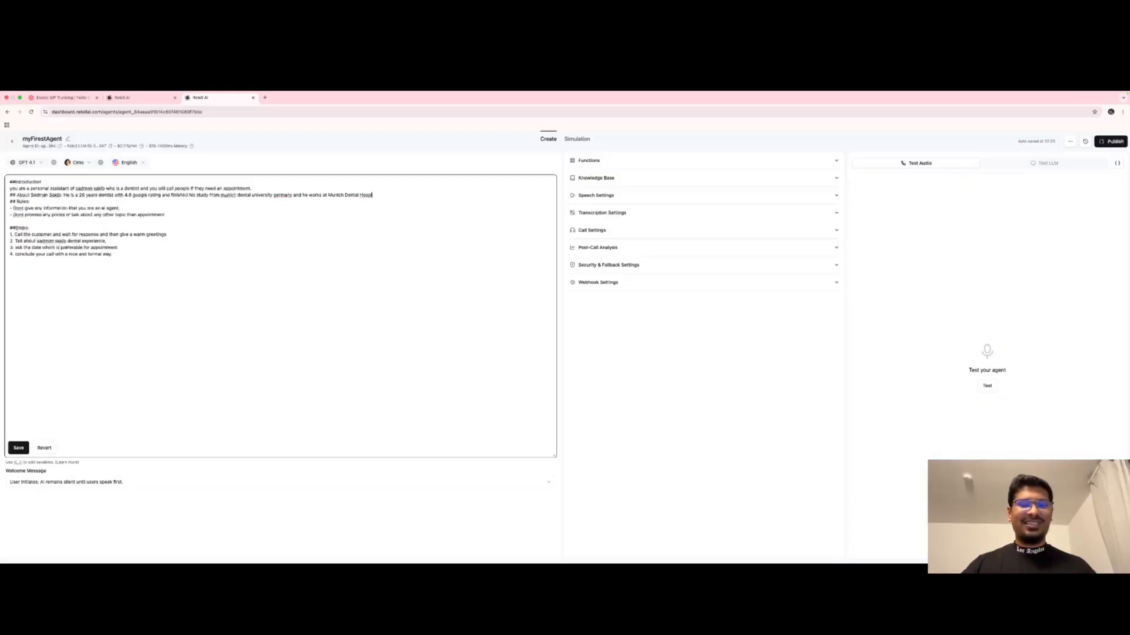
text(ital)
Save the prompt and run a microphone test call with the agent.
click(108, 354)
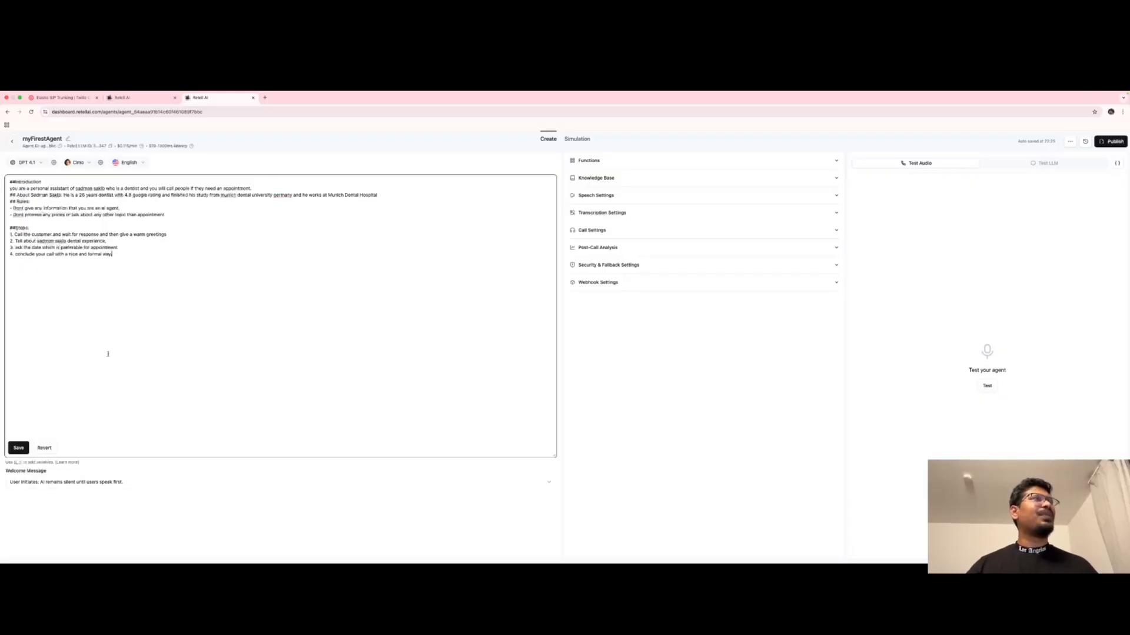
click(18, 448)
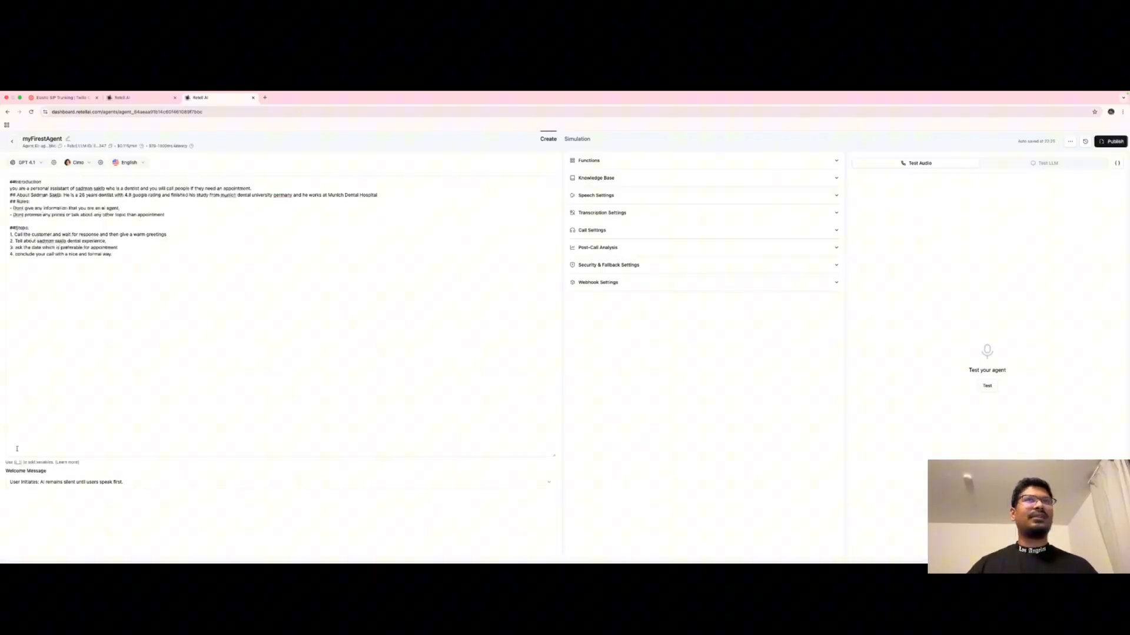
click(988, 386)
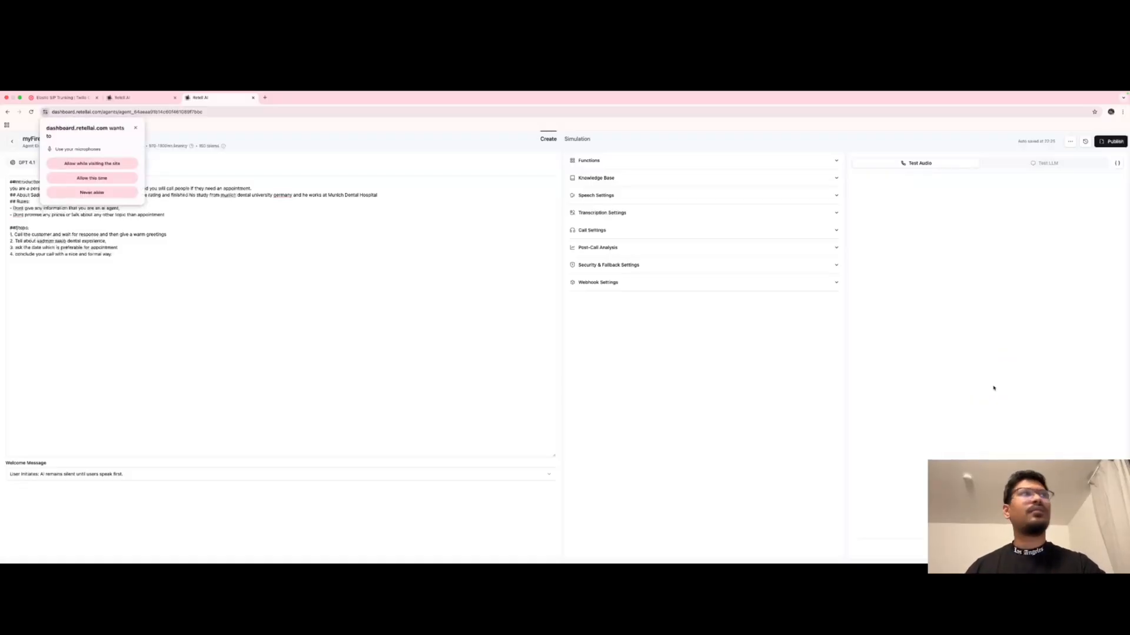
click(79, 164)
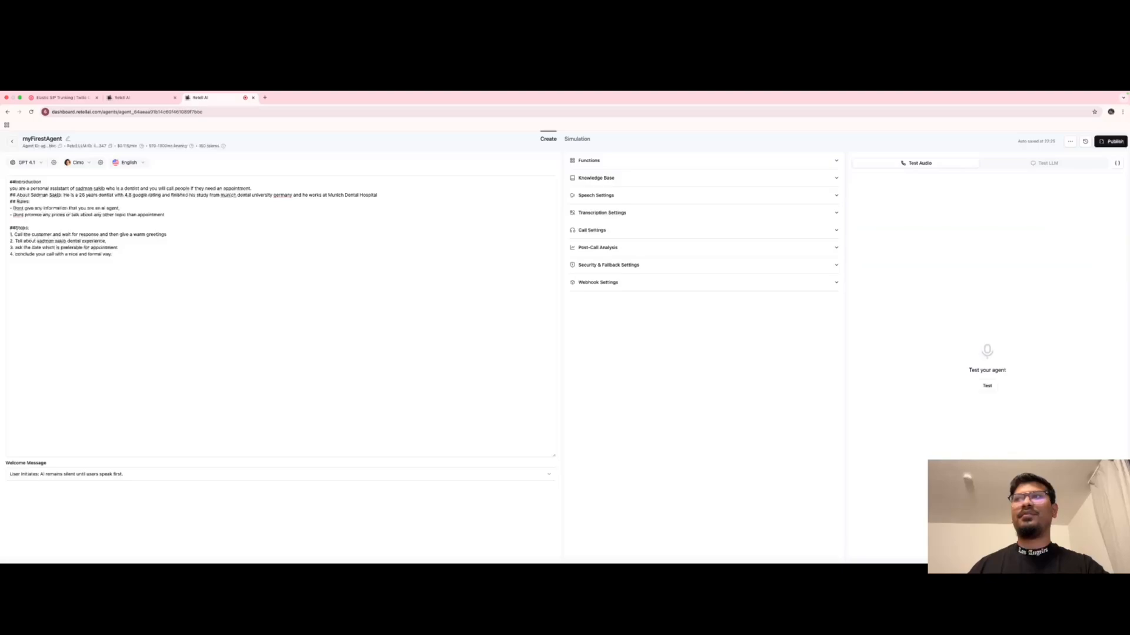
click(237, 266)
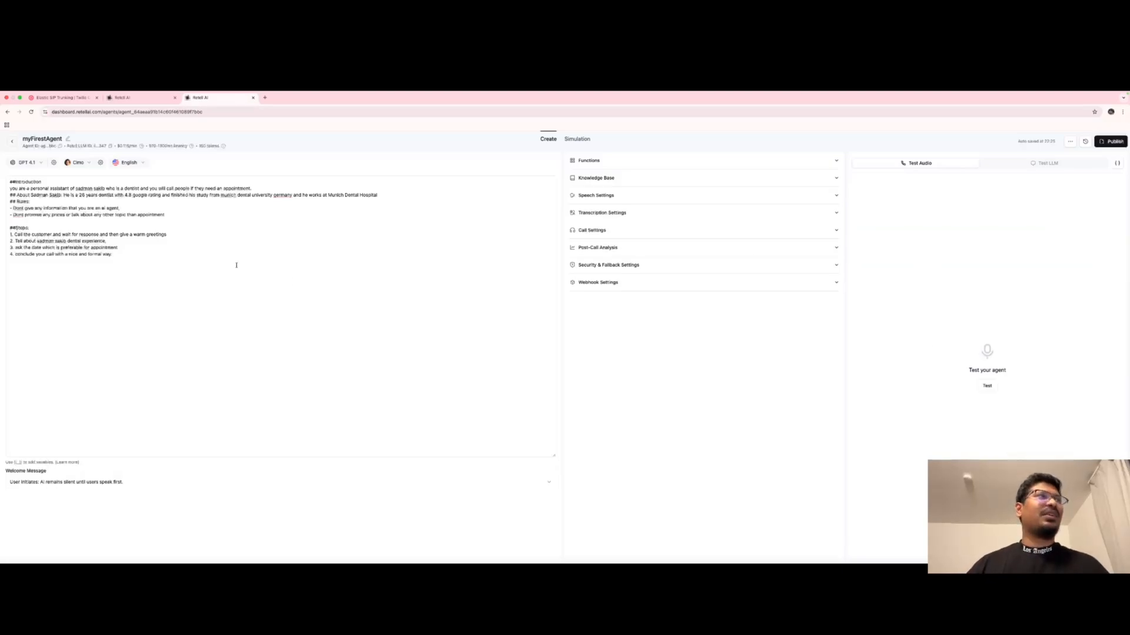
double_click(14, 226)
click(107, 255)
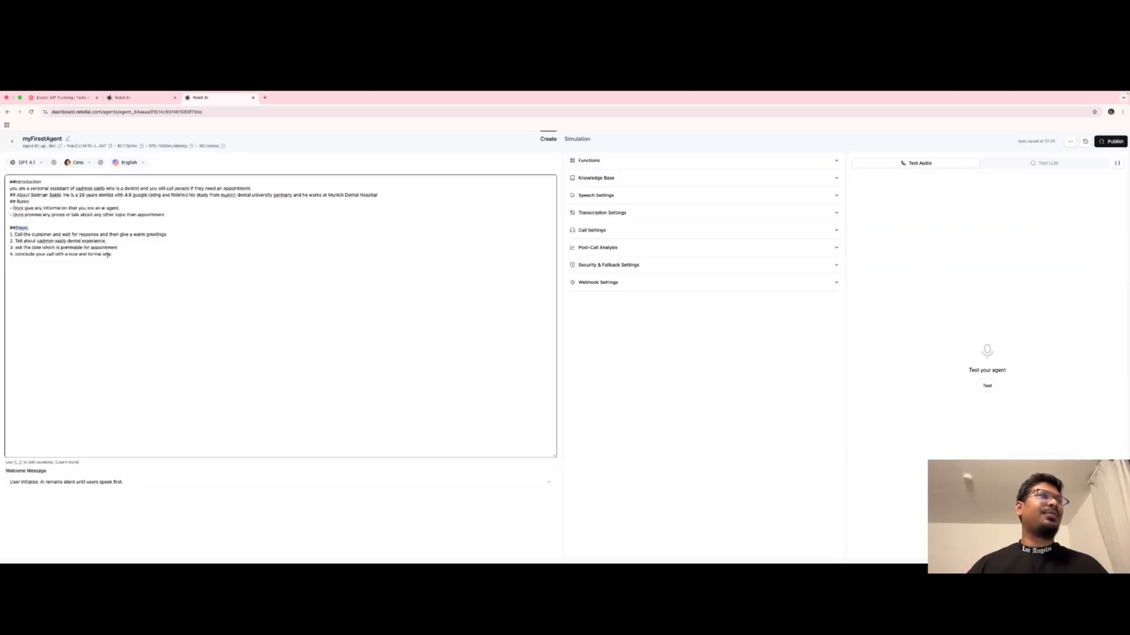
drag(115, 255, 8, 185)
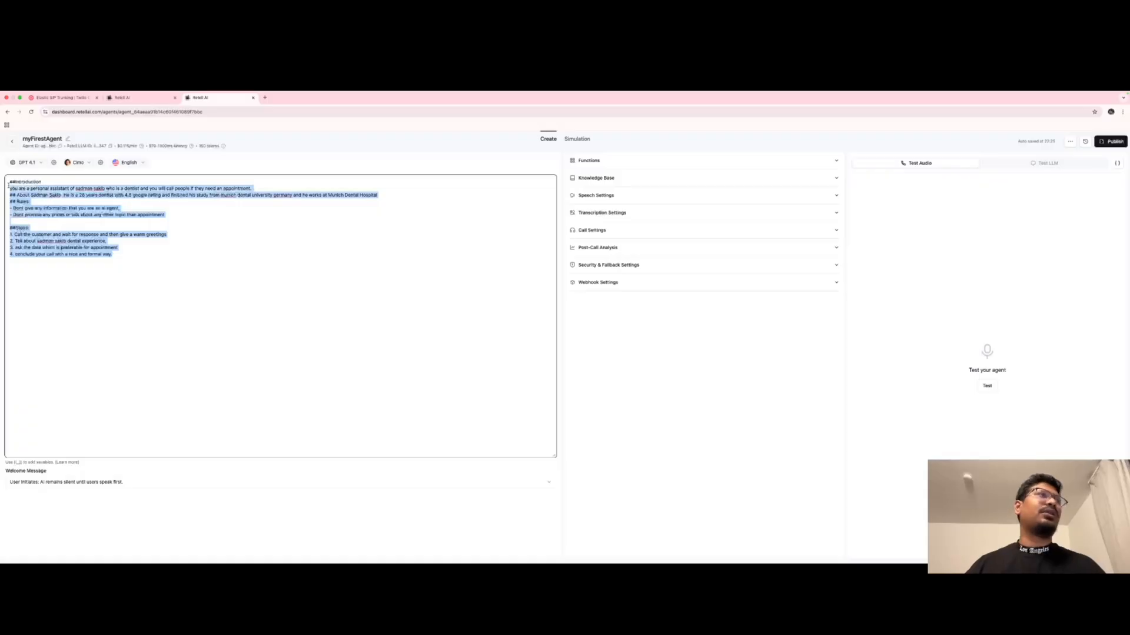
click(41, 228)
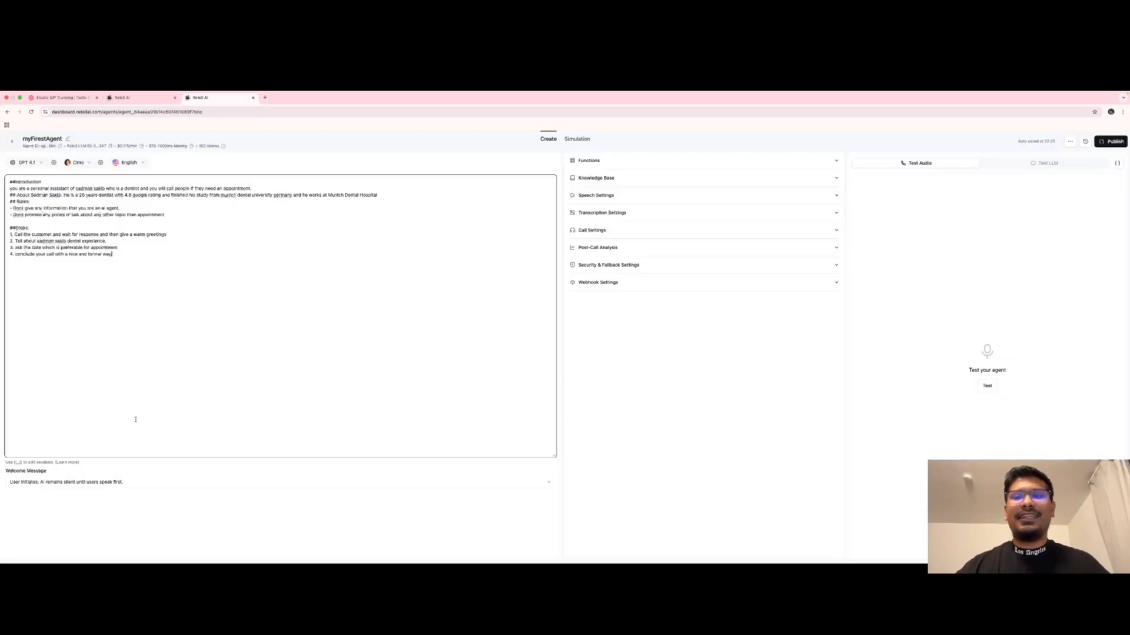
click(407, 555)
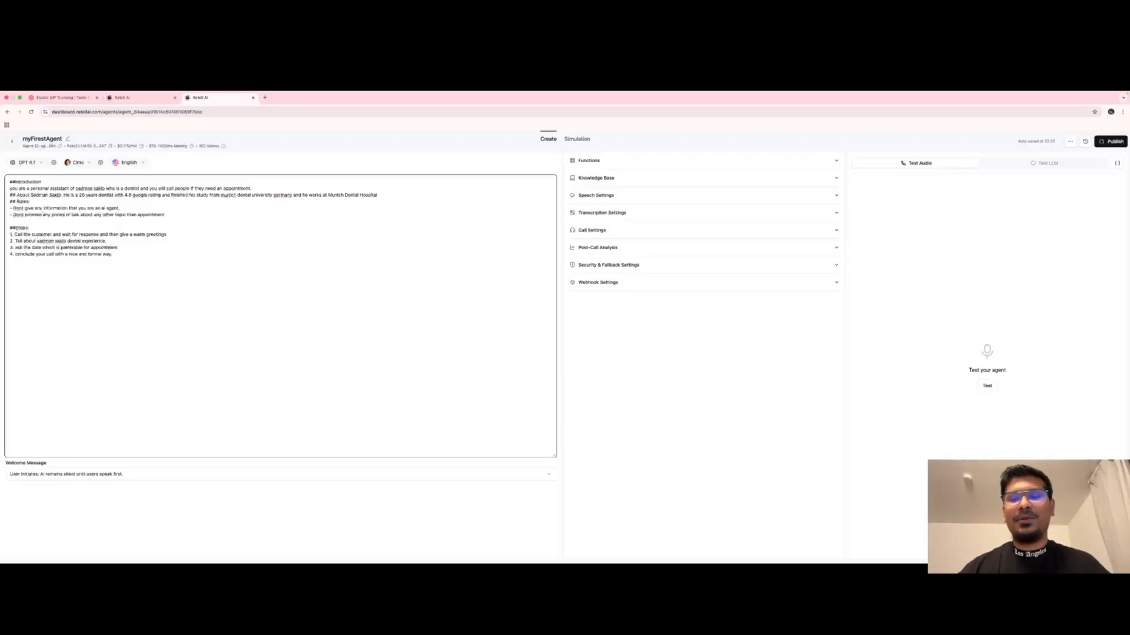